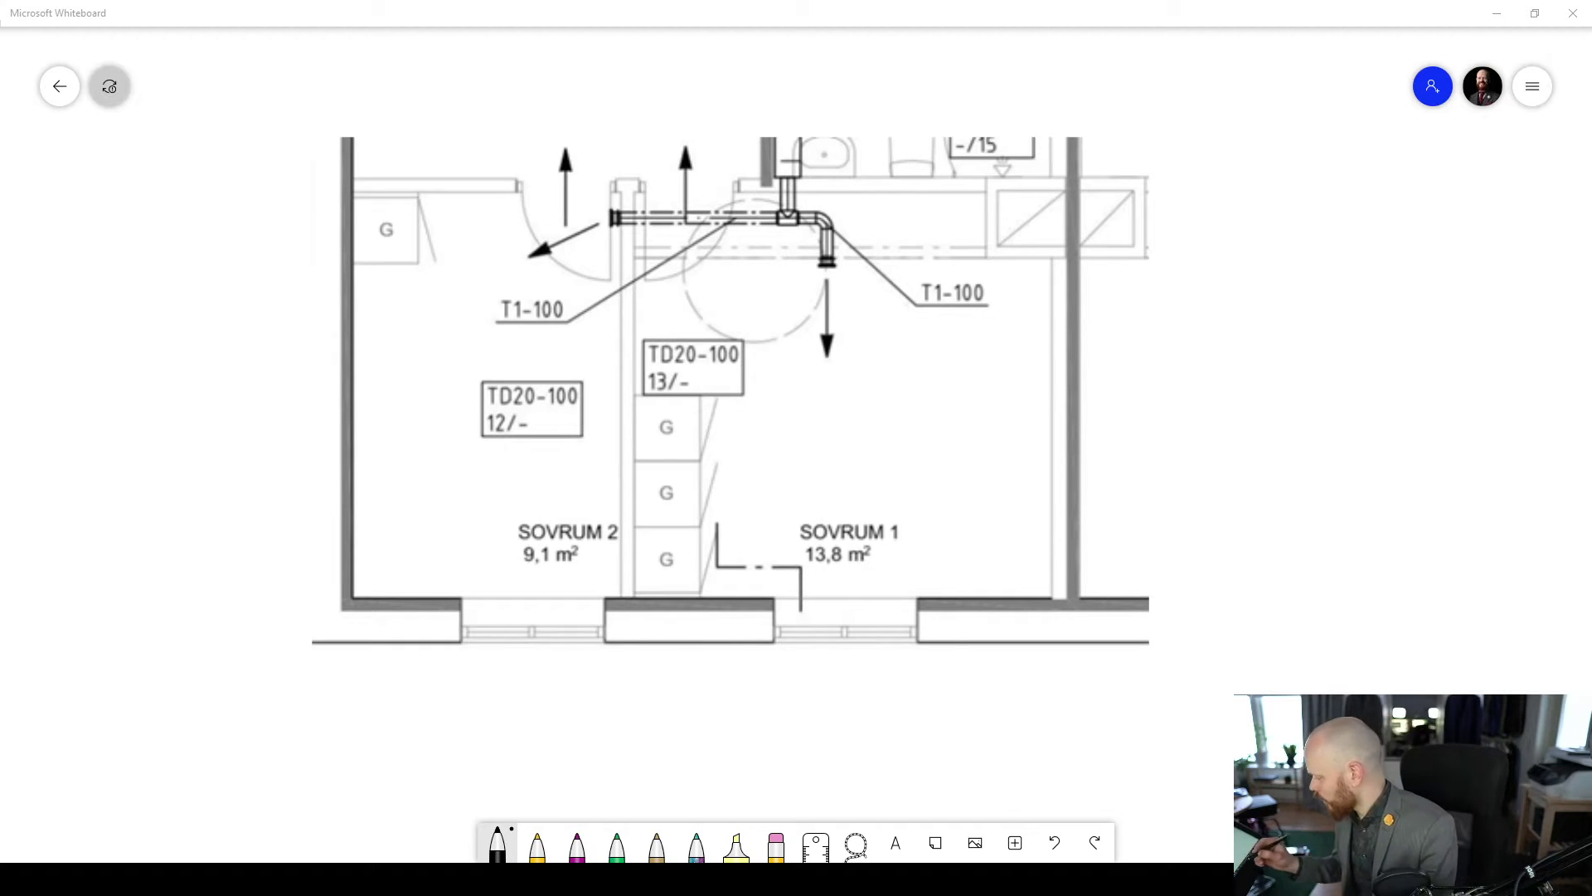
Switch to the yellow pen and set it to the thinnest line thickness
left_click(541, 837)
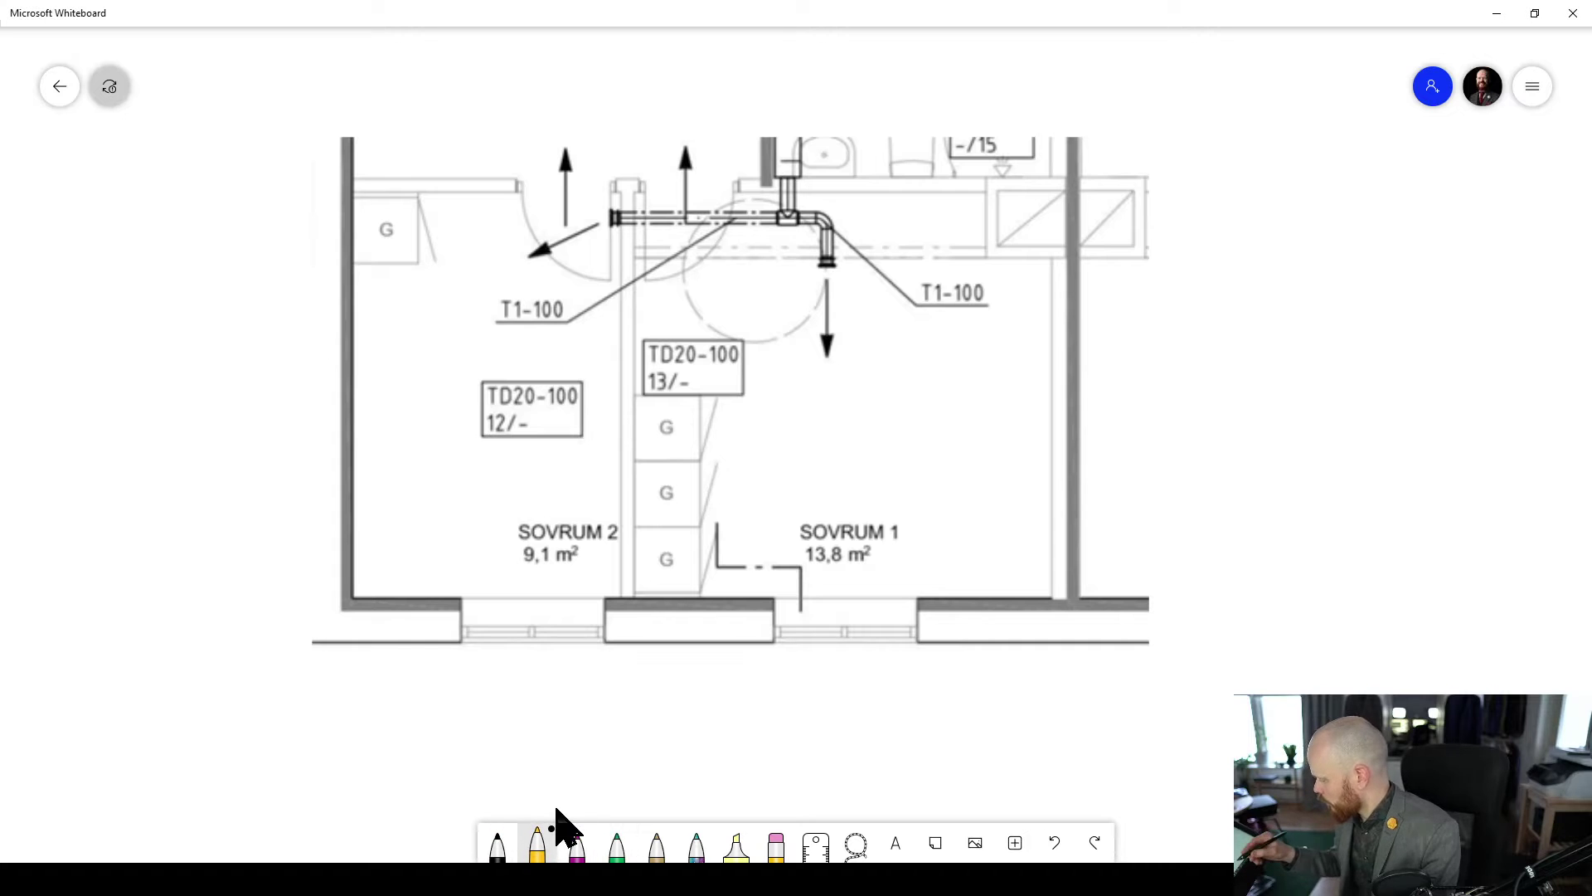
left_click(538, 842)
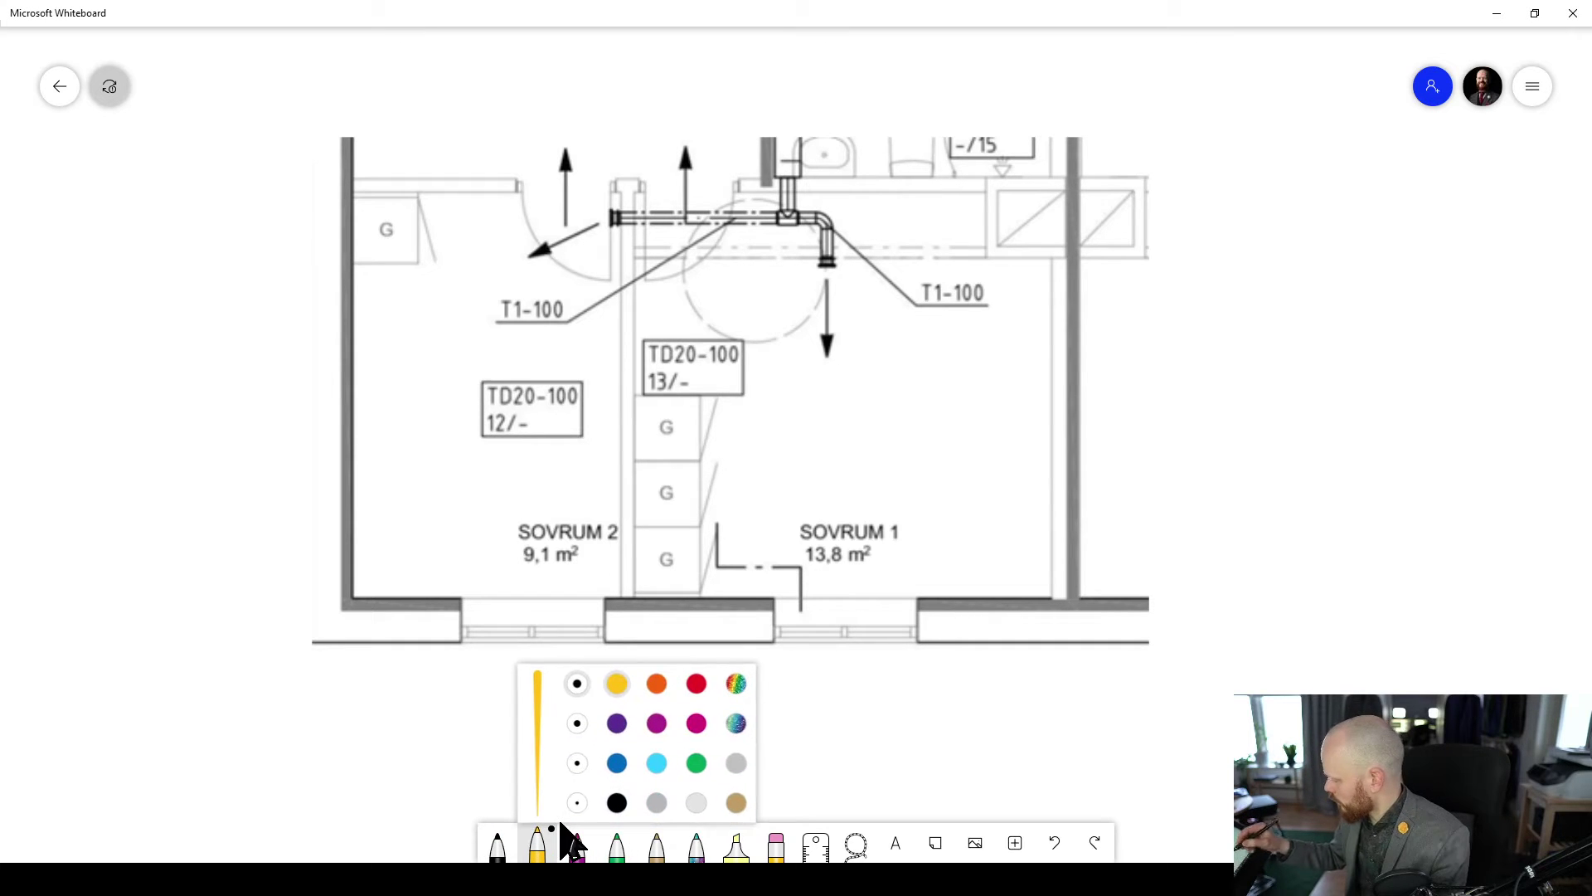
left_click(579, 766)
left_click(588, 793)
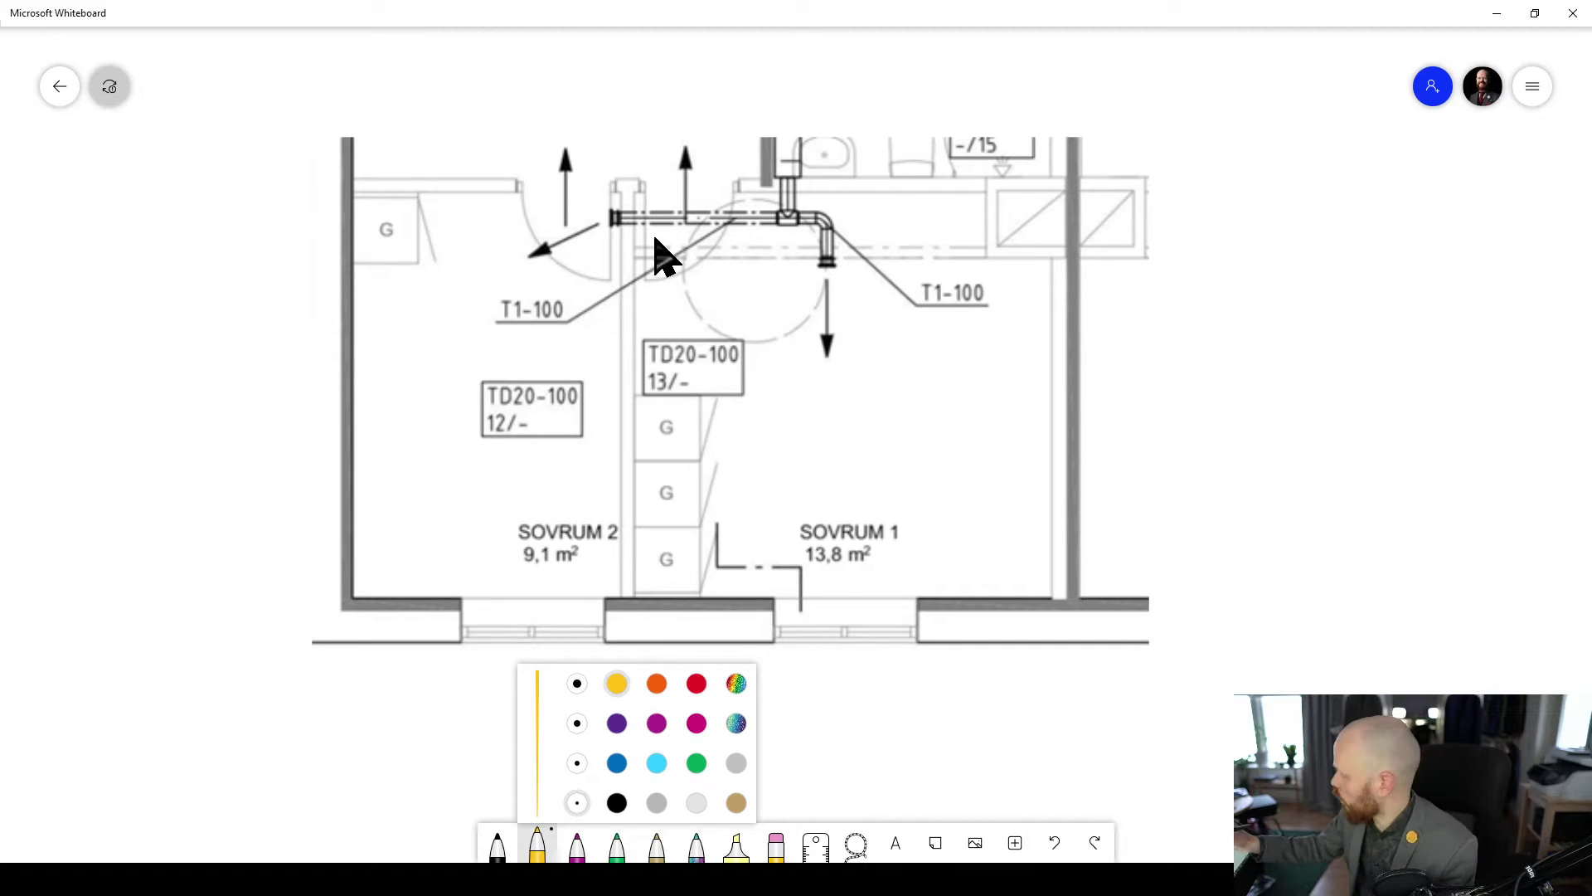
Draw a yellow squiggle inside the bedroom wall and label it 'mineral wool' below the plan
mouse_move(627, 234)
left_mouse_down()
mouse_move(628, 583)
mouse_move(646, 692)
mouse_move(614, 718)
mouse_move(643, 729)
mouse_move(633, 711)
mouse_move(661, 754)
mouse_move(668, 718)
mouse_move(696, 721)
left_mouse_up()
left_click_drag(611, 746, 657, 771)
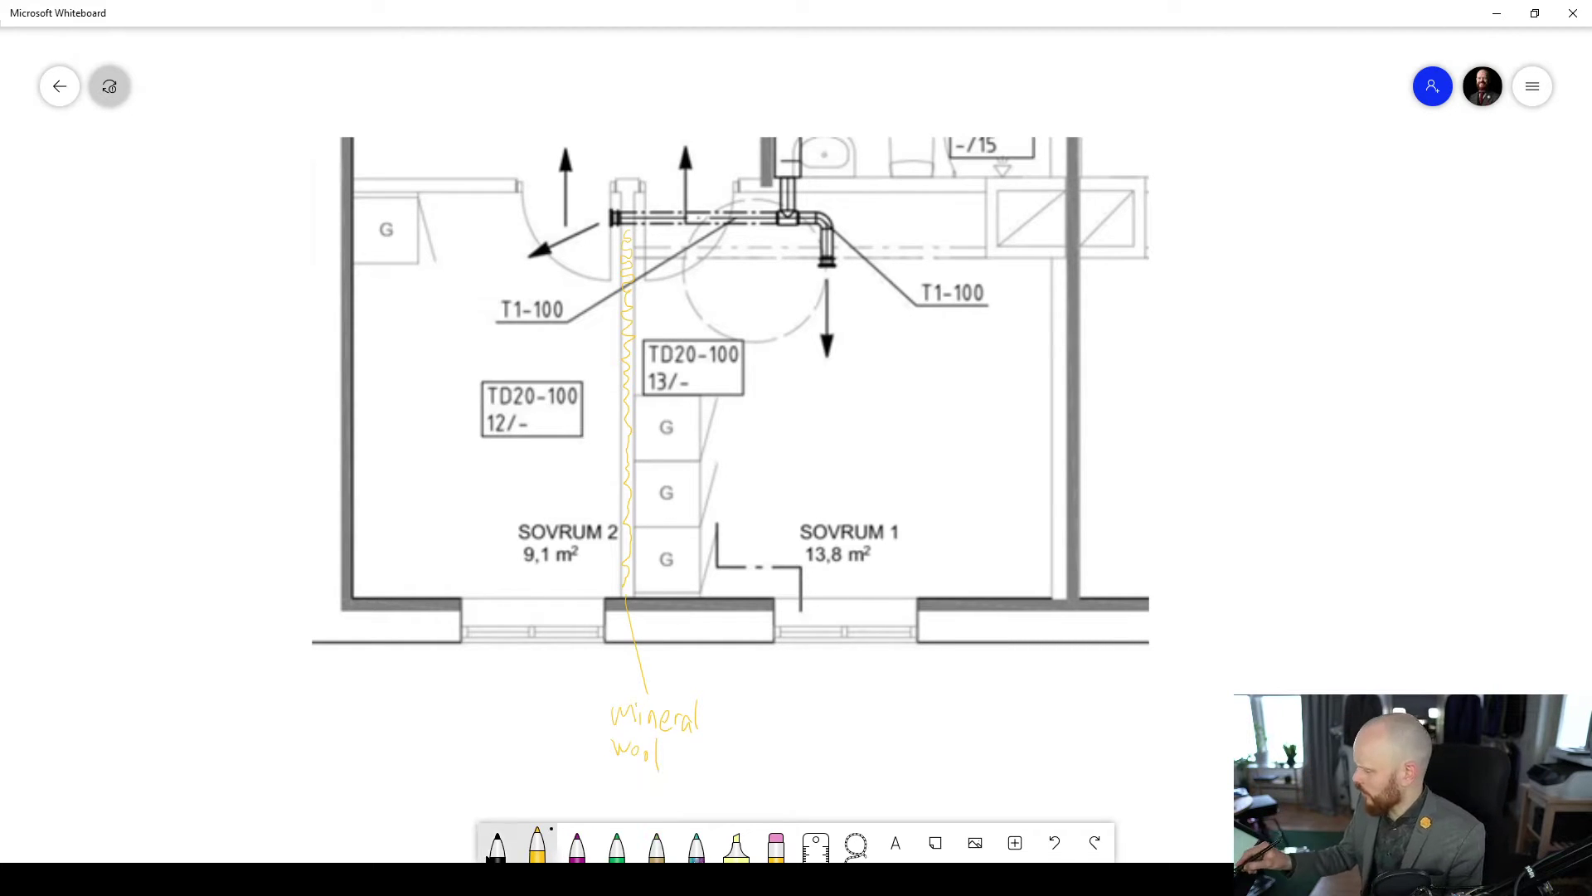
left_click(498, 844)
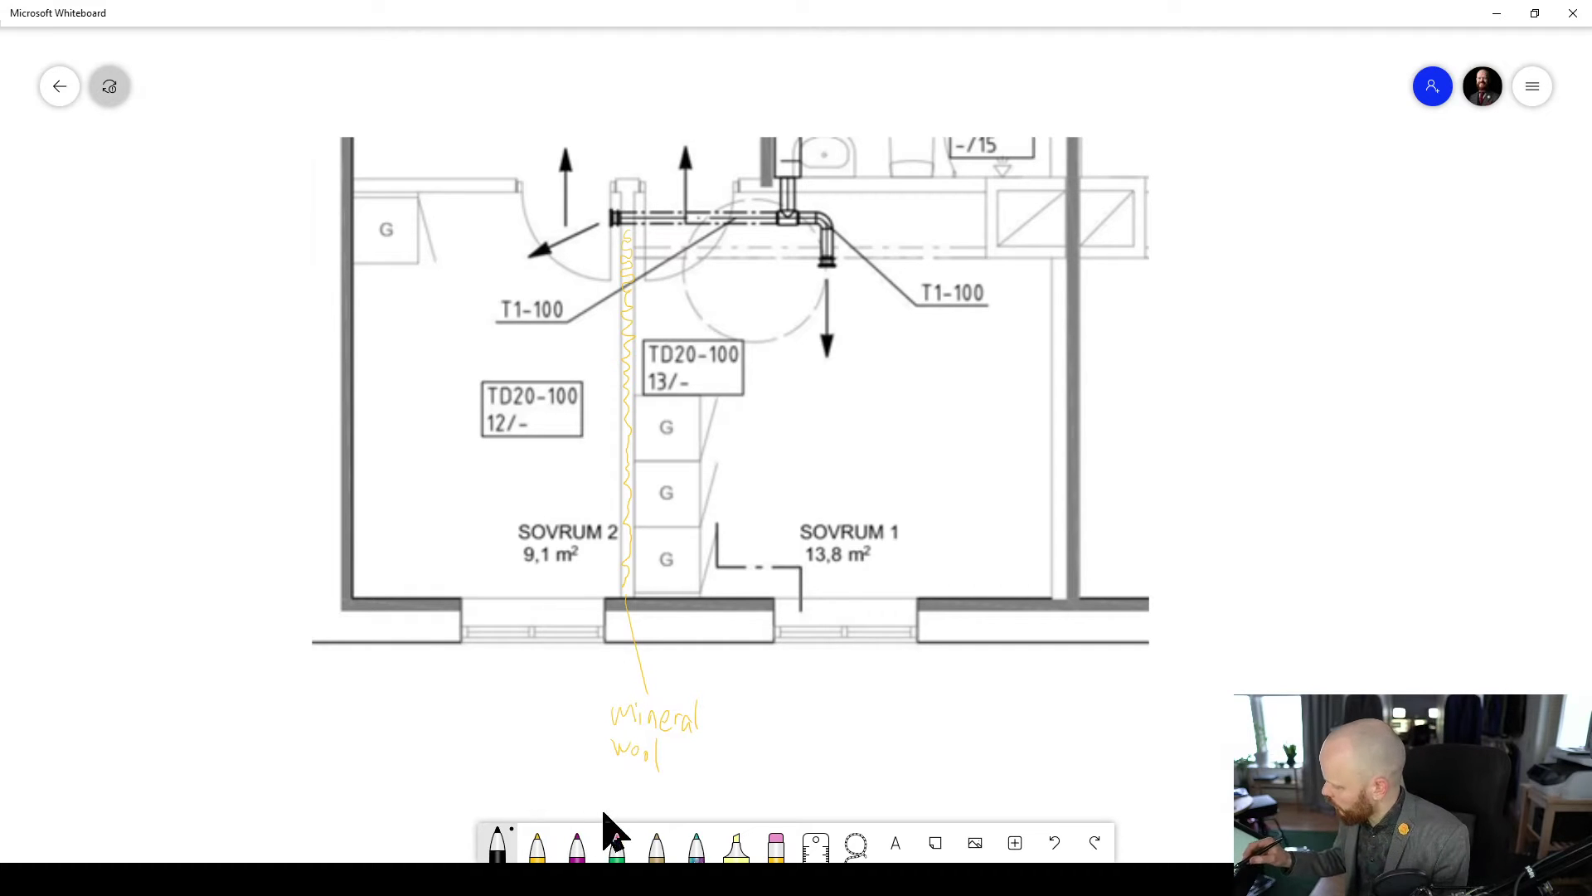
Change the pen to red and draw an inflow line above the duct riser
left_click(541, 845)
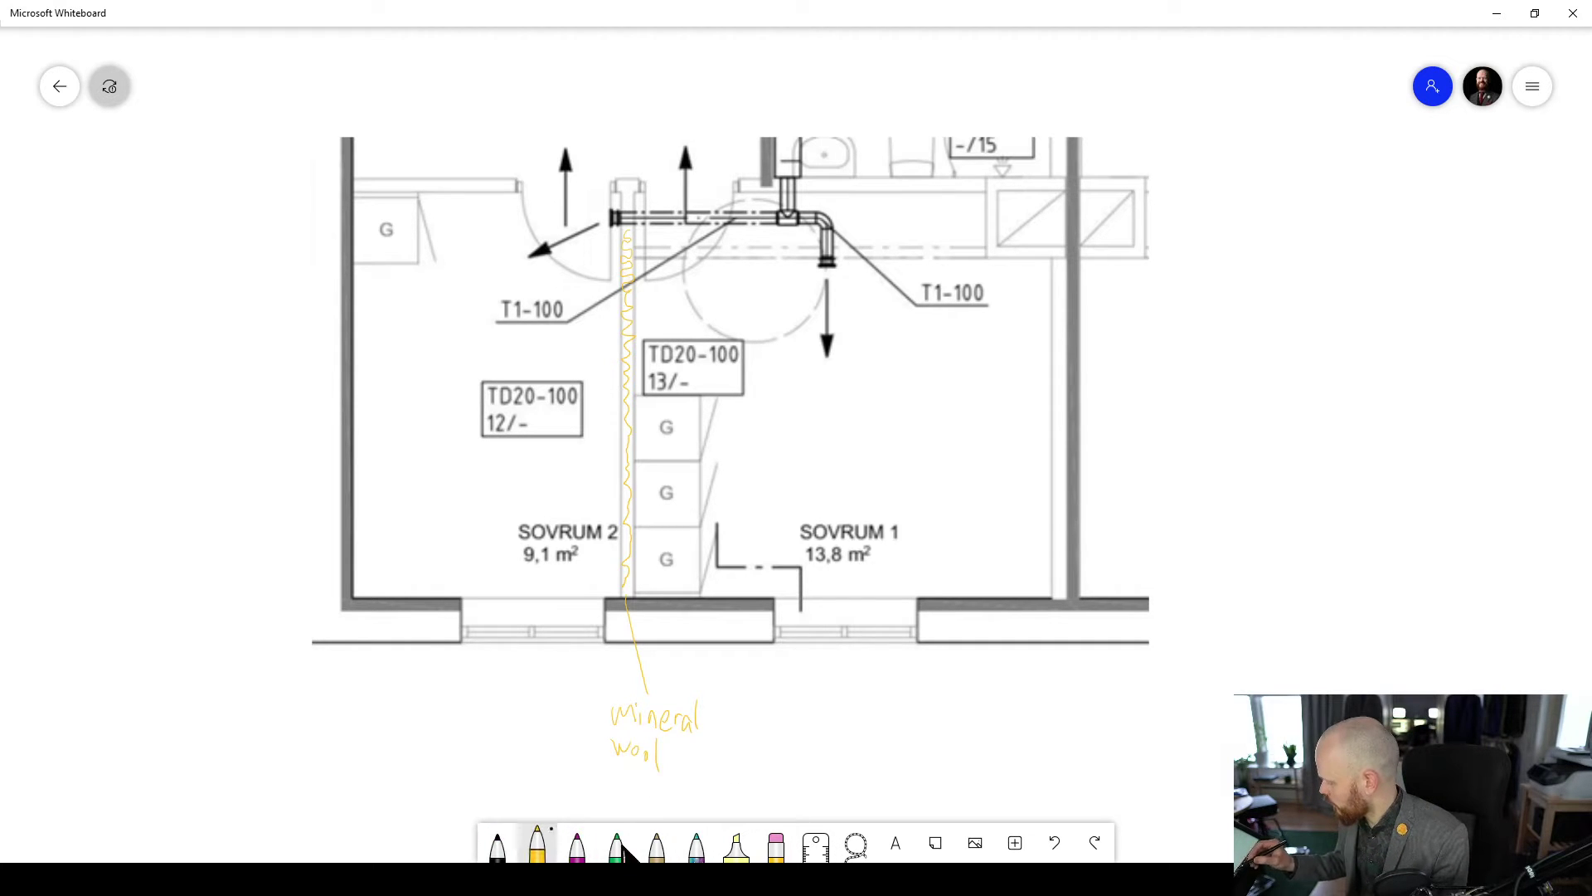
left_click(543, 846)
left_click(697, 685)
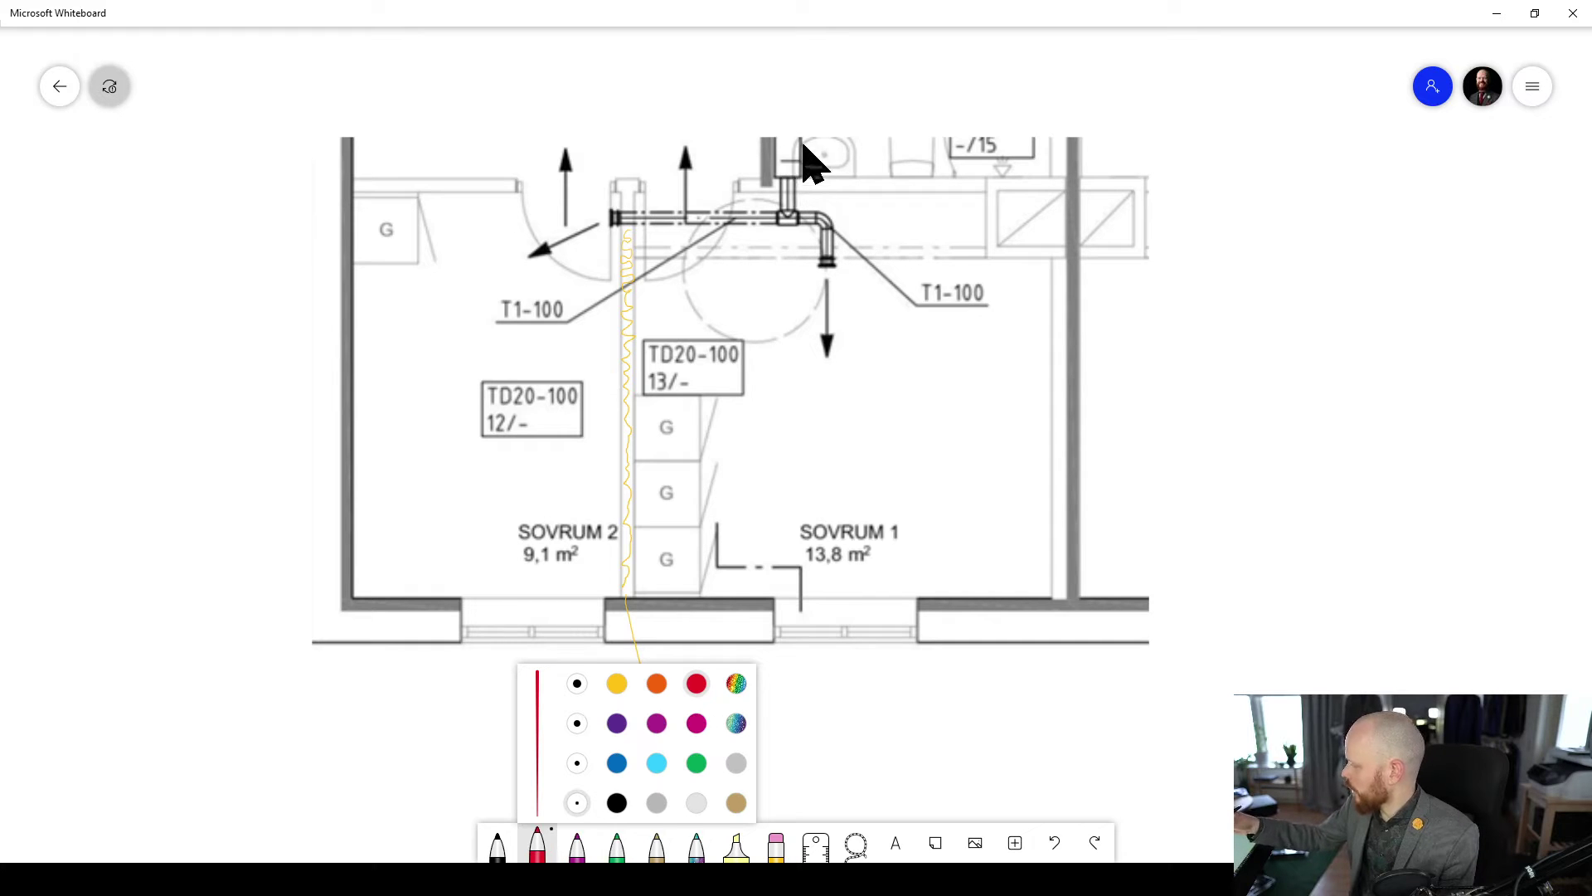
left_click_drag(787, 93, 788, 154)
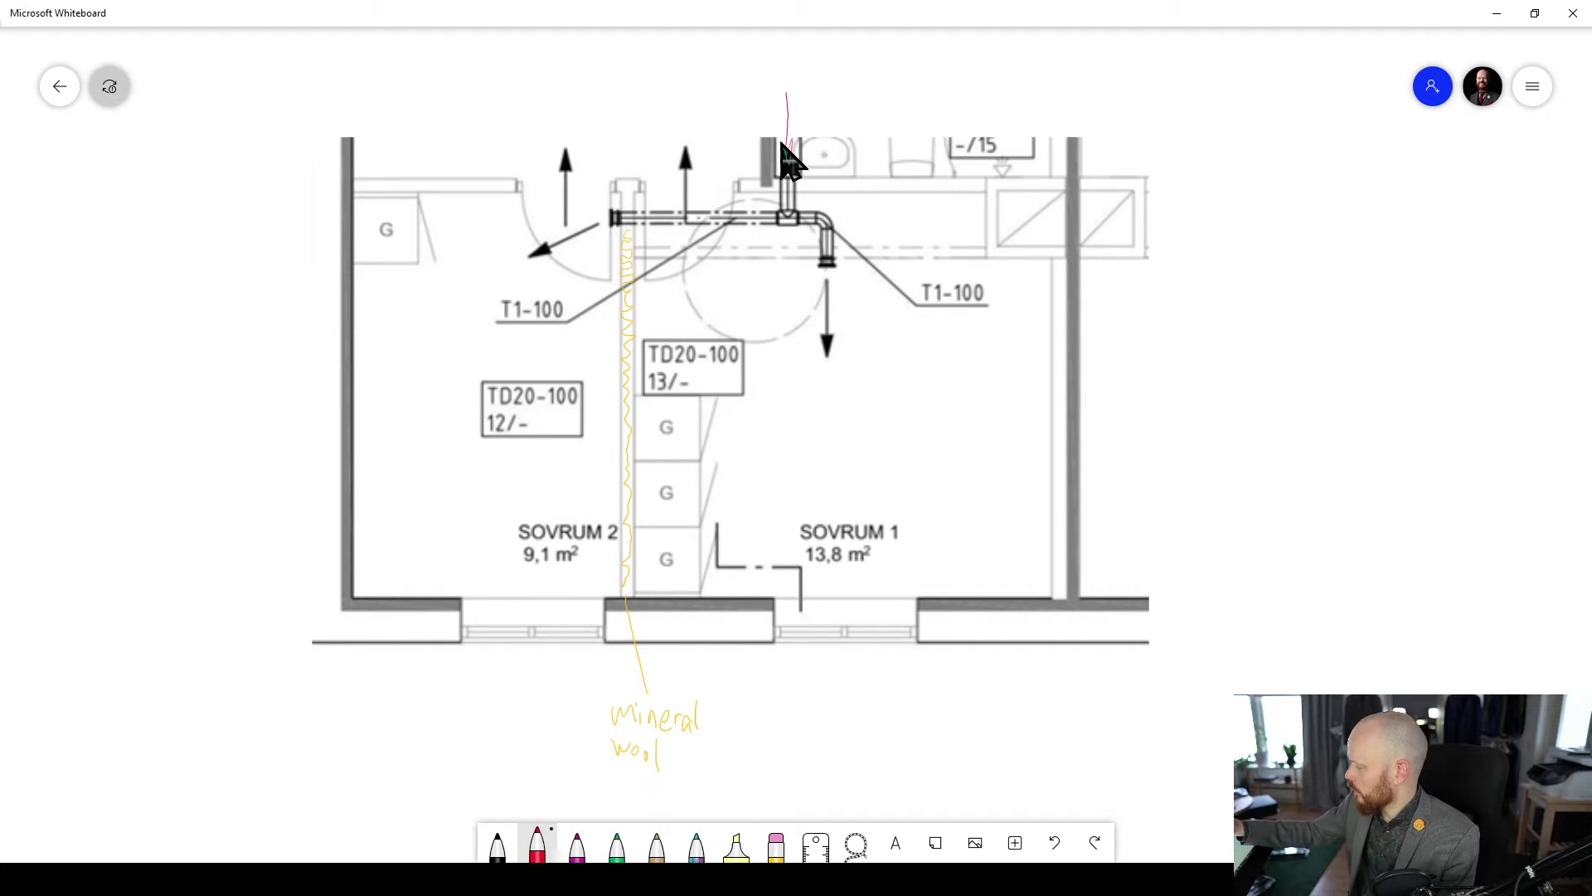
At medium thickness, trace red airflow left along the duct with an arrowhead at the downward outlet
left_click(537, 844)
left_click(579, 764)
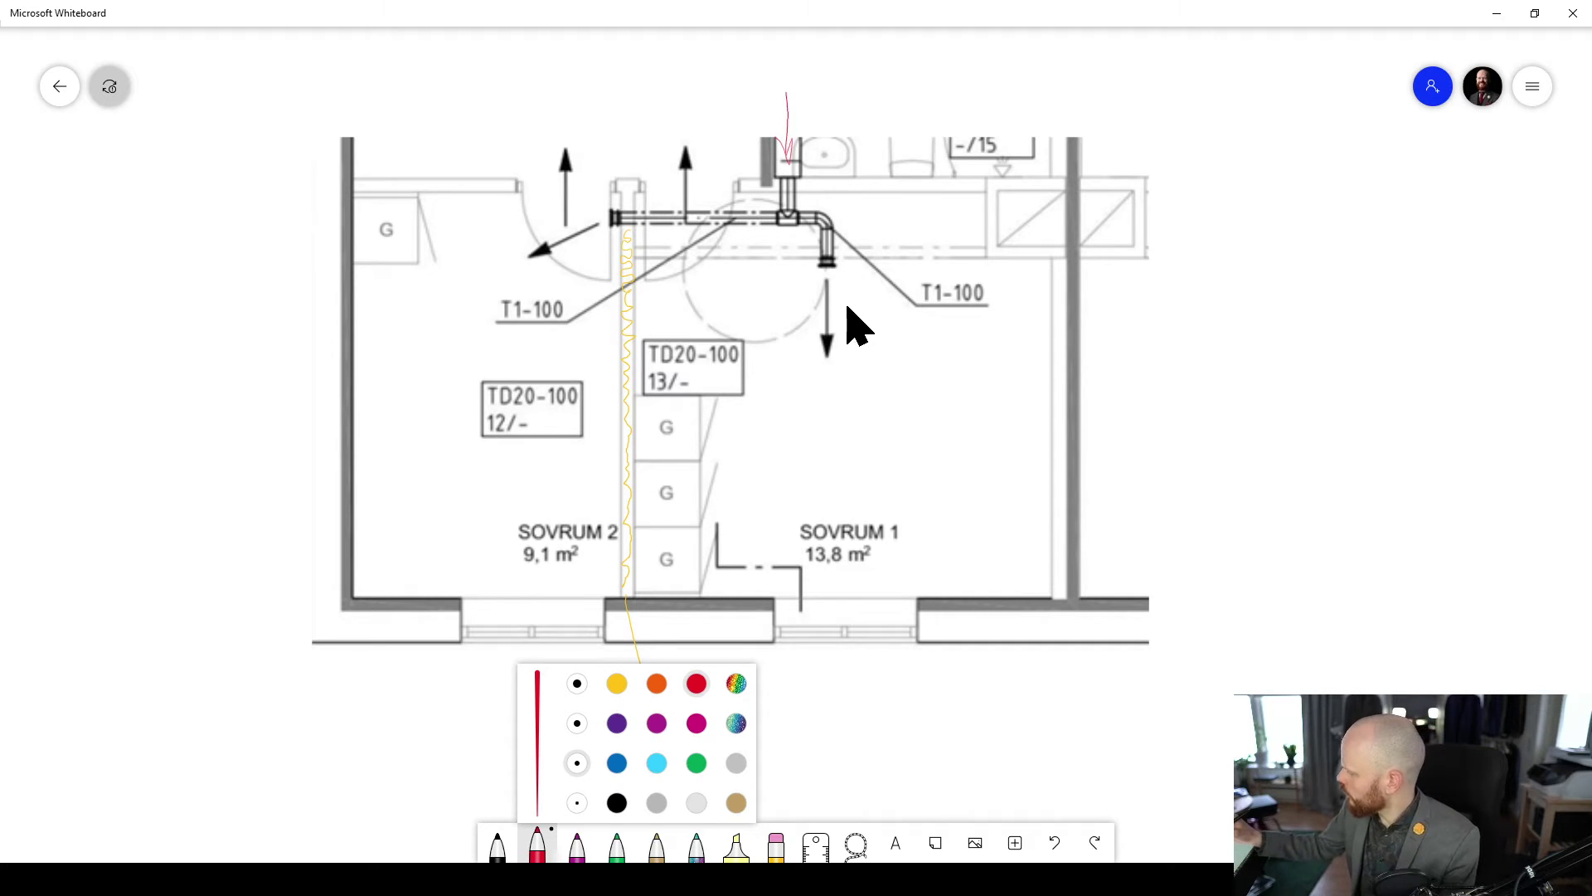
mouse_move(846, 296)
left_mouse_down()
mouse_move(821, 225)
mouse_move(659, 222)
mouse_move(585, 240)
mouse_move(560, 267)
left_mouse_up()
left_click_drag(844, 280, 811, 297)
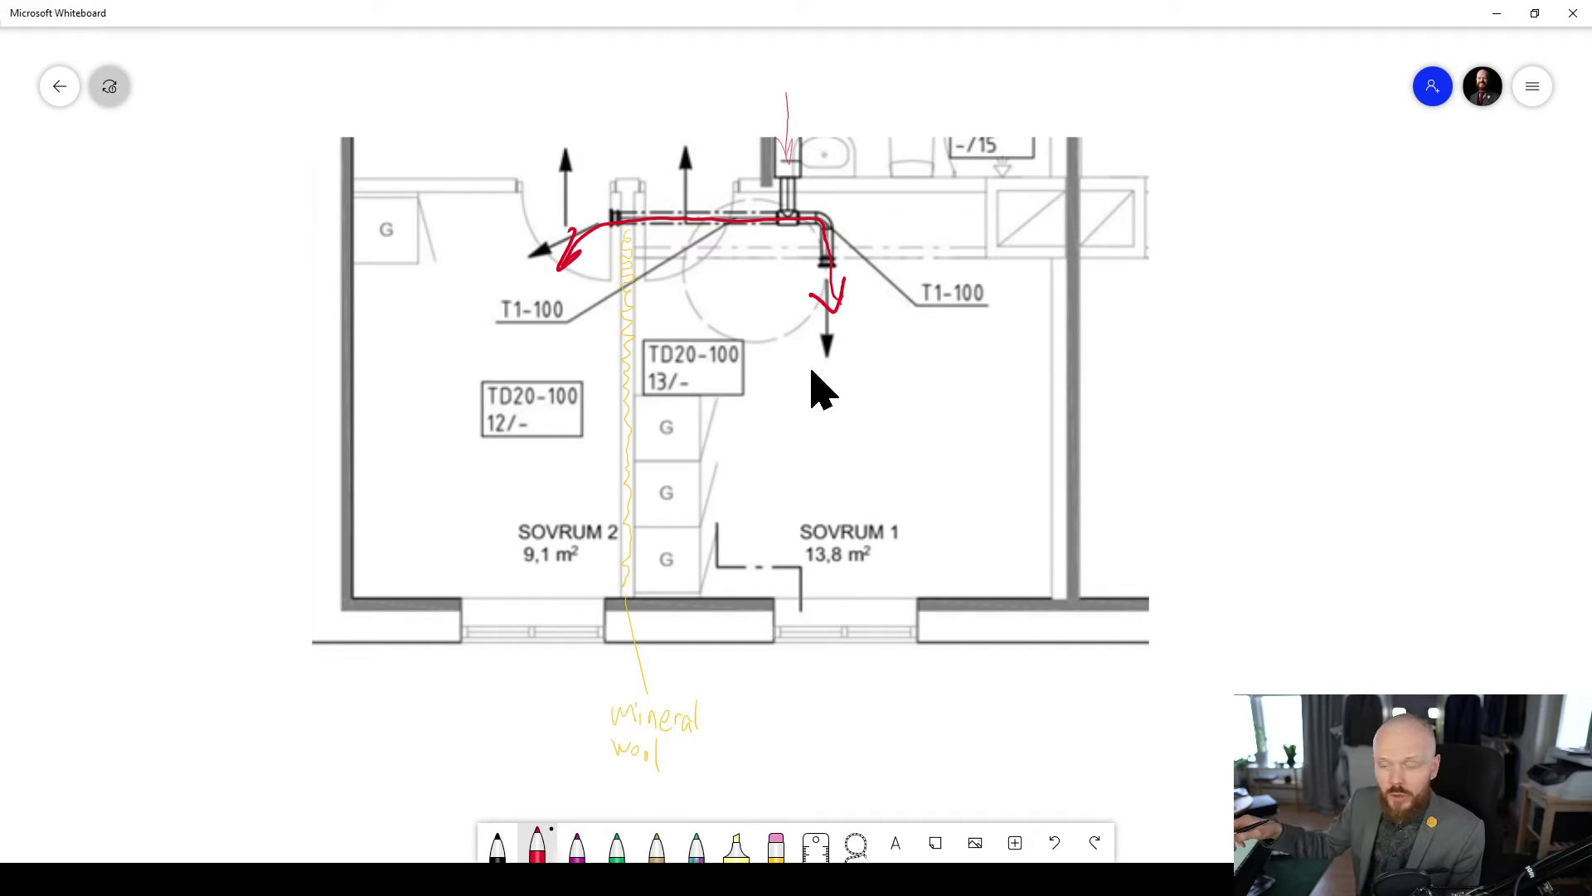
Undo the red duct airflow and arrowhead, then draw a black divided muffler box on the duct
left_click(497, 844)
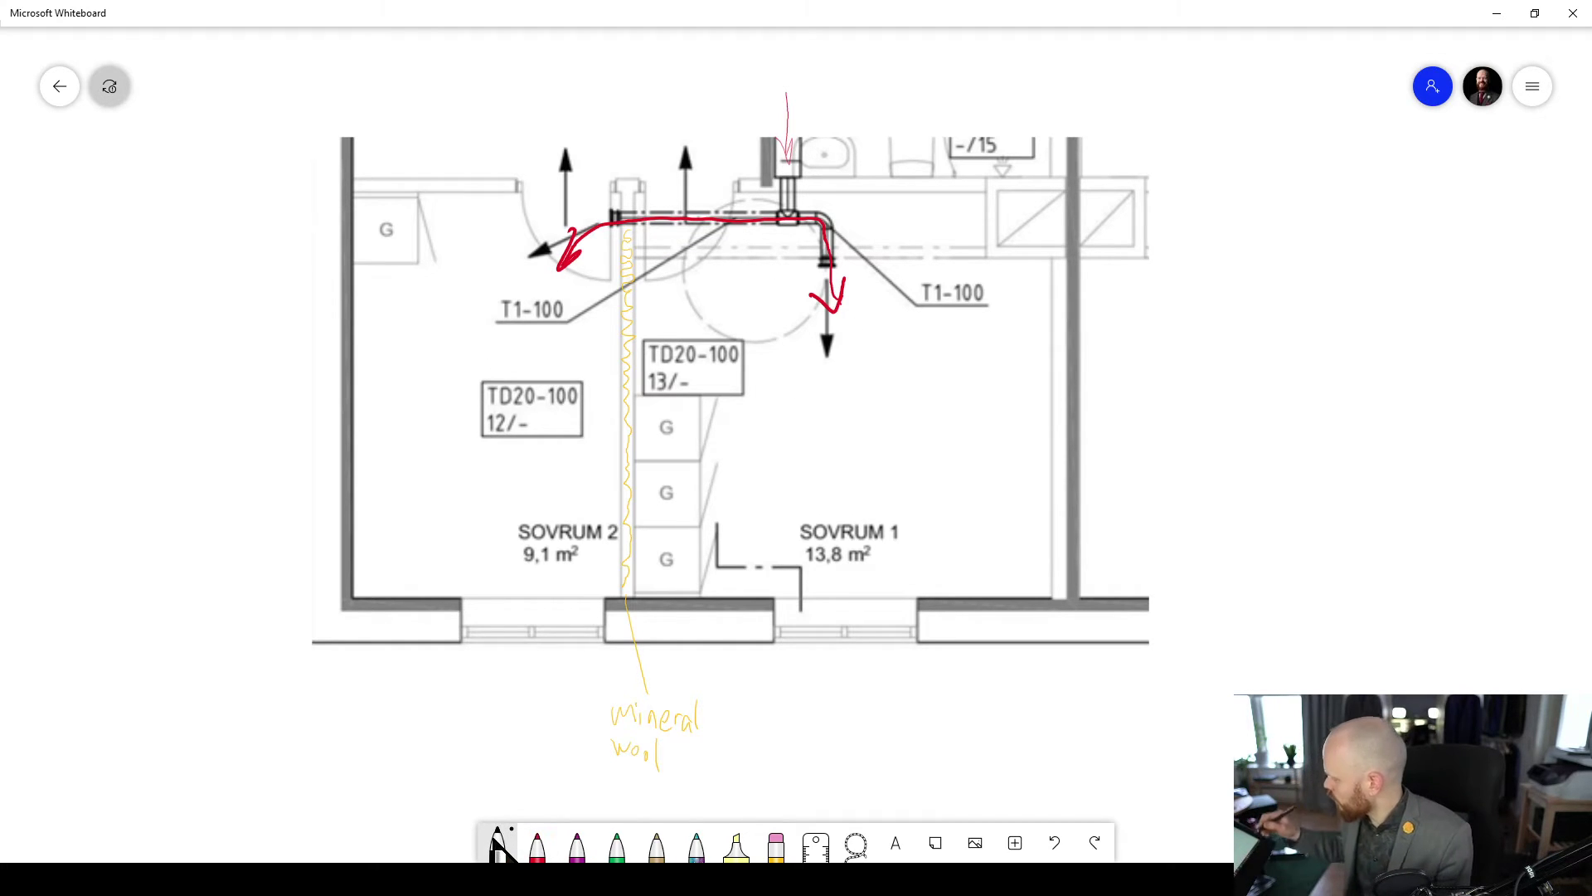
left_click(1055, 843)
left_click(1054, 843)
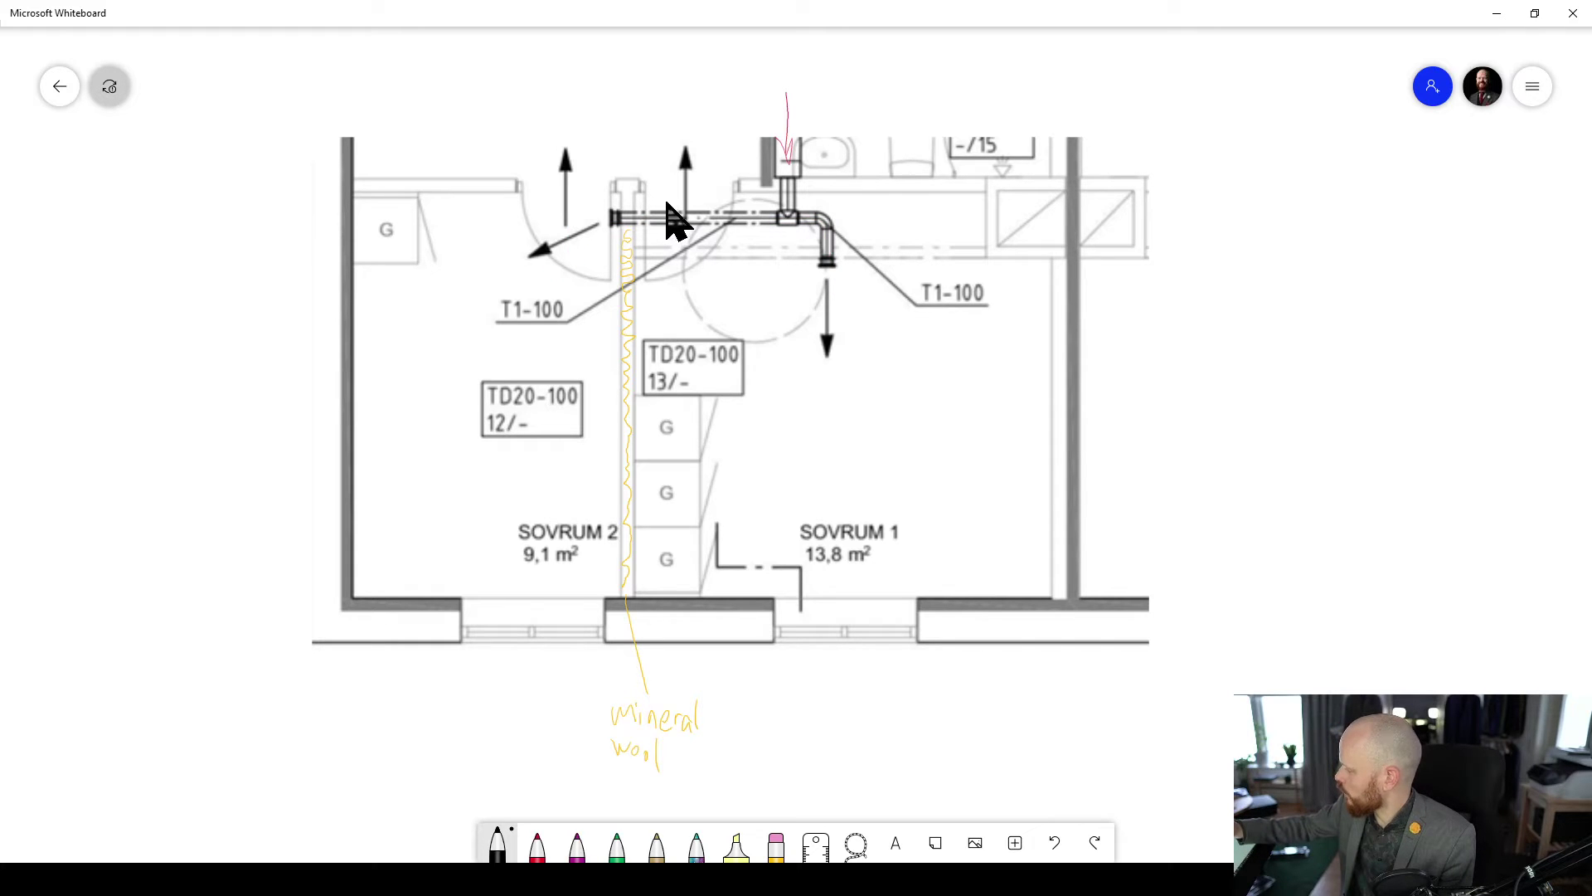
mouse_move(665, 200)
left_mouse_down()
mouse_move(664, 234)
mouse_move(738, 229)
mouse_move(745, 203)
mouse_move(743, 234)
left_mouse_up()
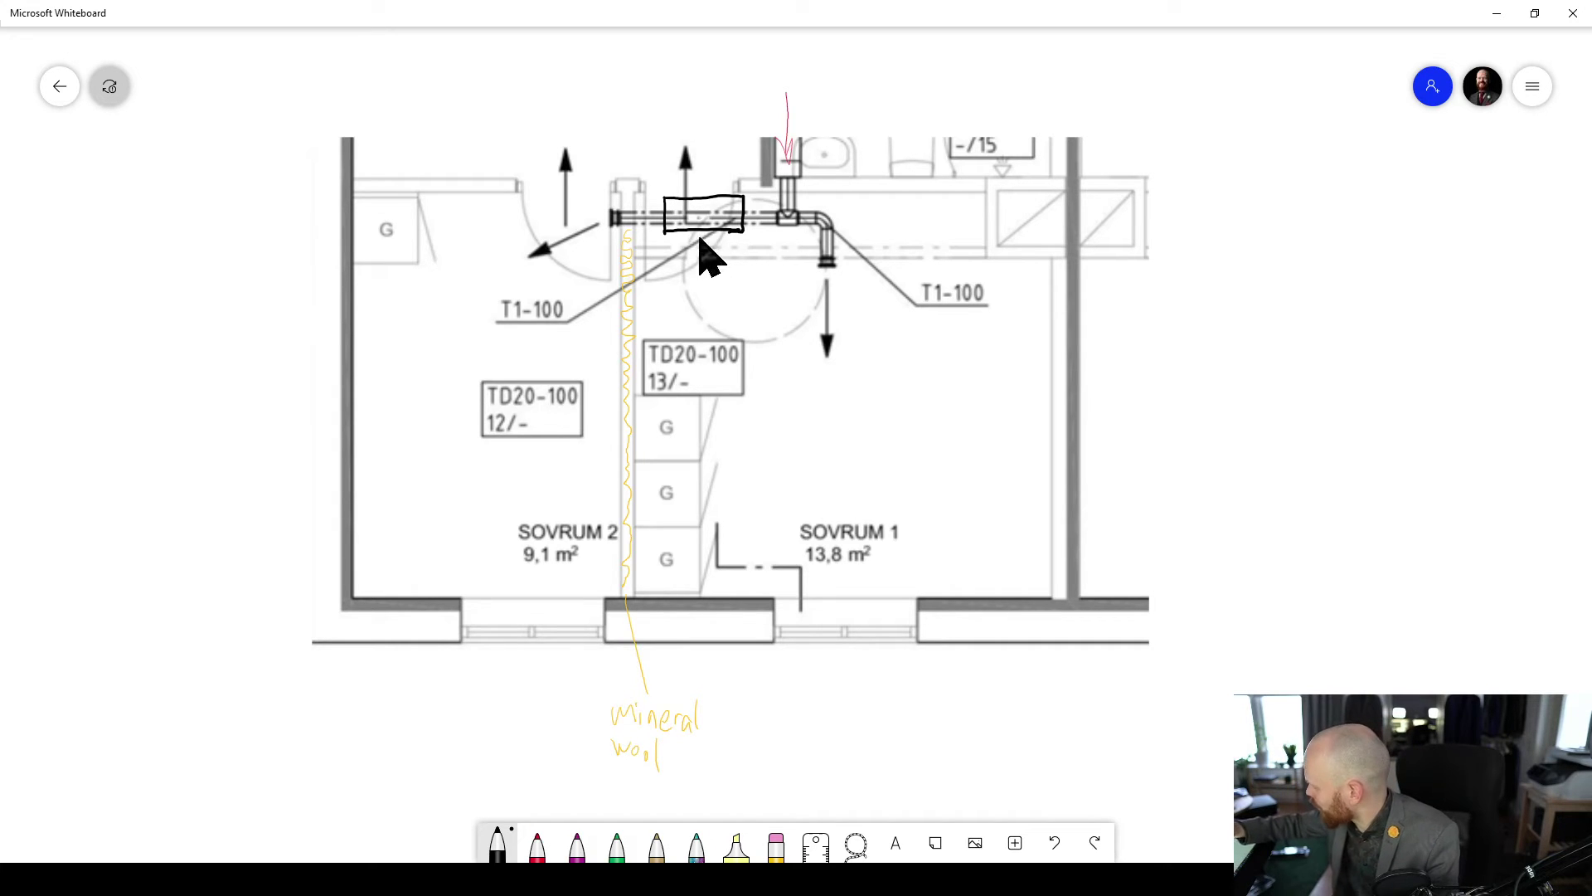
mouse_move(677, 201)
left_mouse_down()
mouse_move(697, 229)
mouse_move(727, 231)
left_mouse_up()
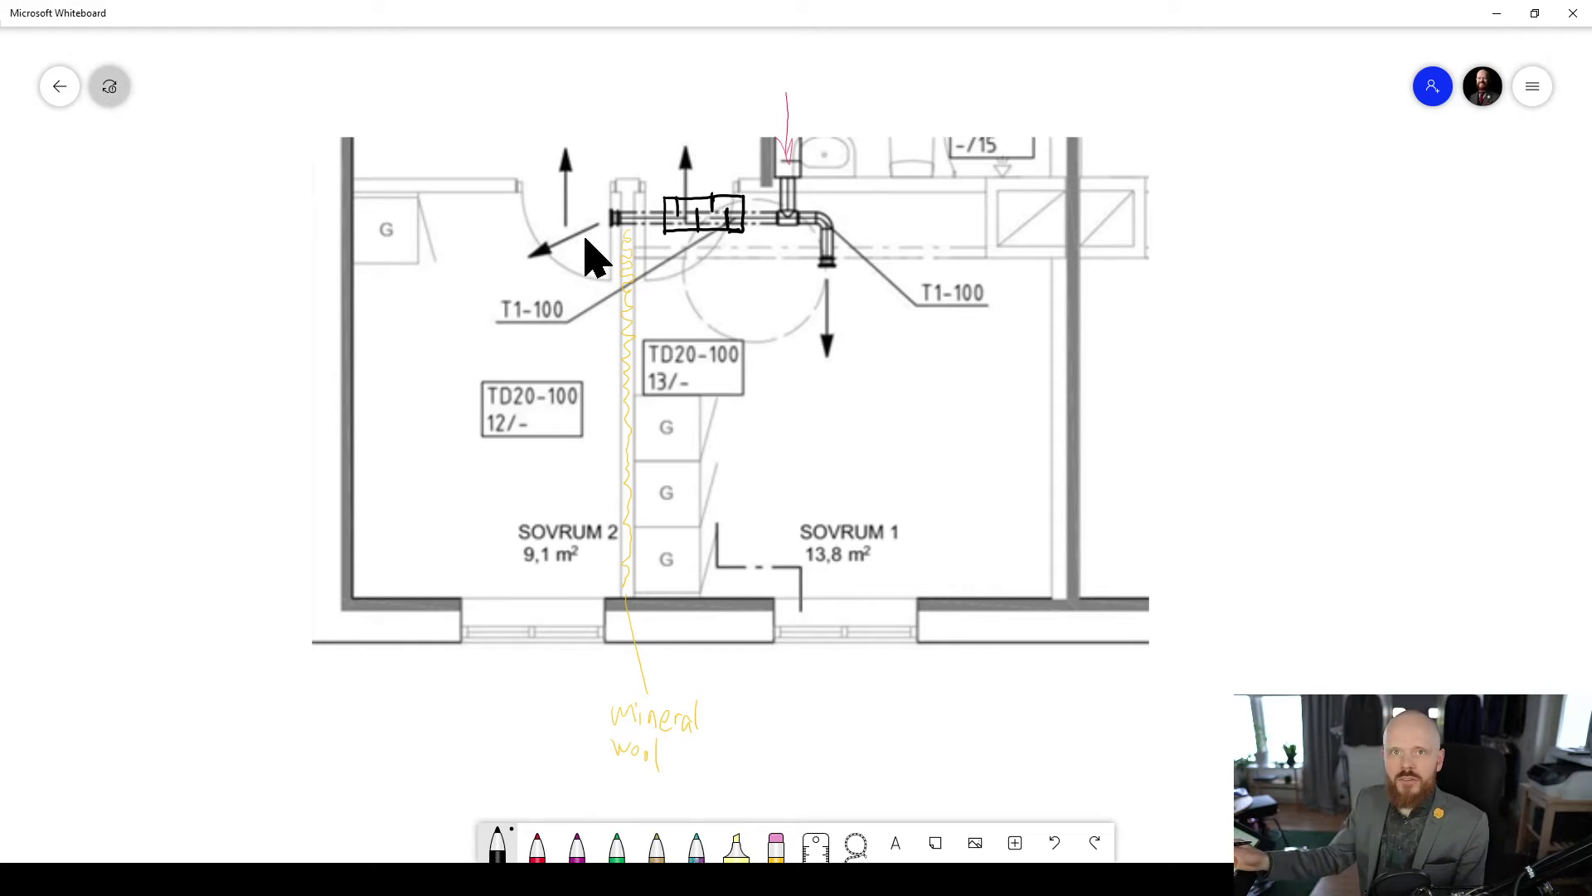
Try a red airflow stroke from the outlet to the muffler, then undo it
left_click(538, 845)
mouse_move(832, 296)
left_mouse_down()
mouse_move(825, 234)
mouse_move(686, 218)
left_mouse_up()
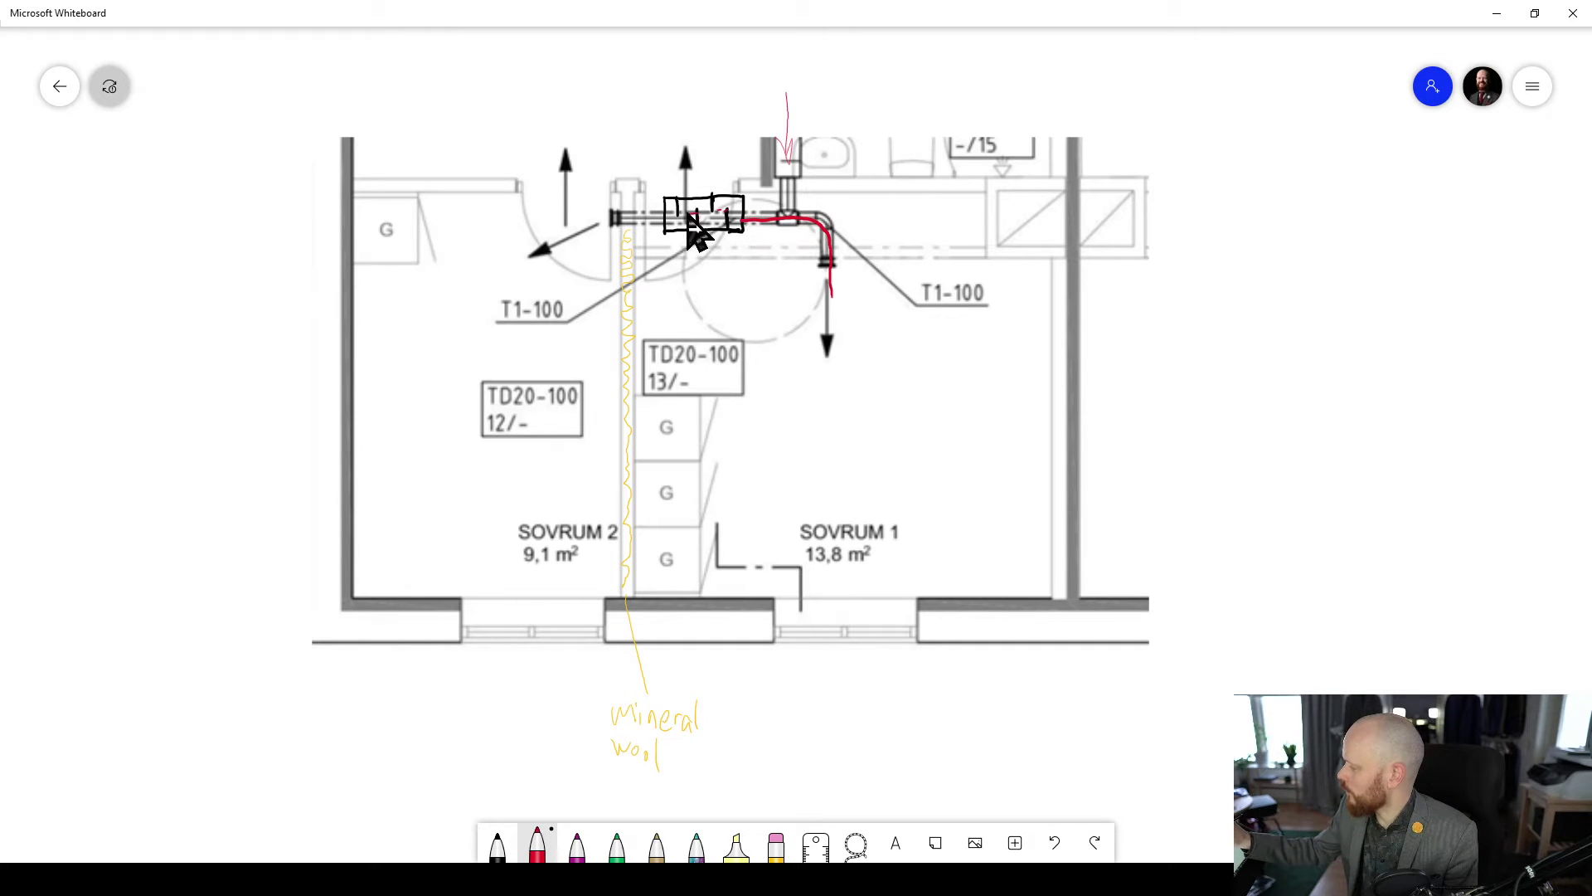
left_click(1056, 843)
left_click(1055, 844)
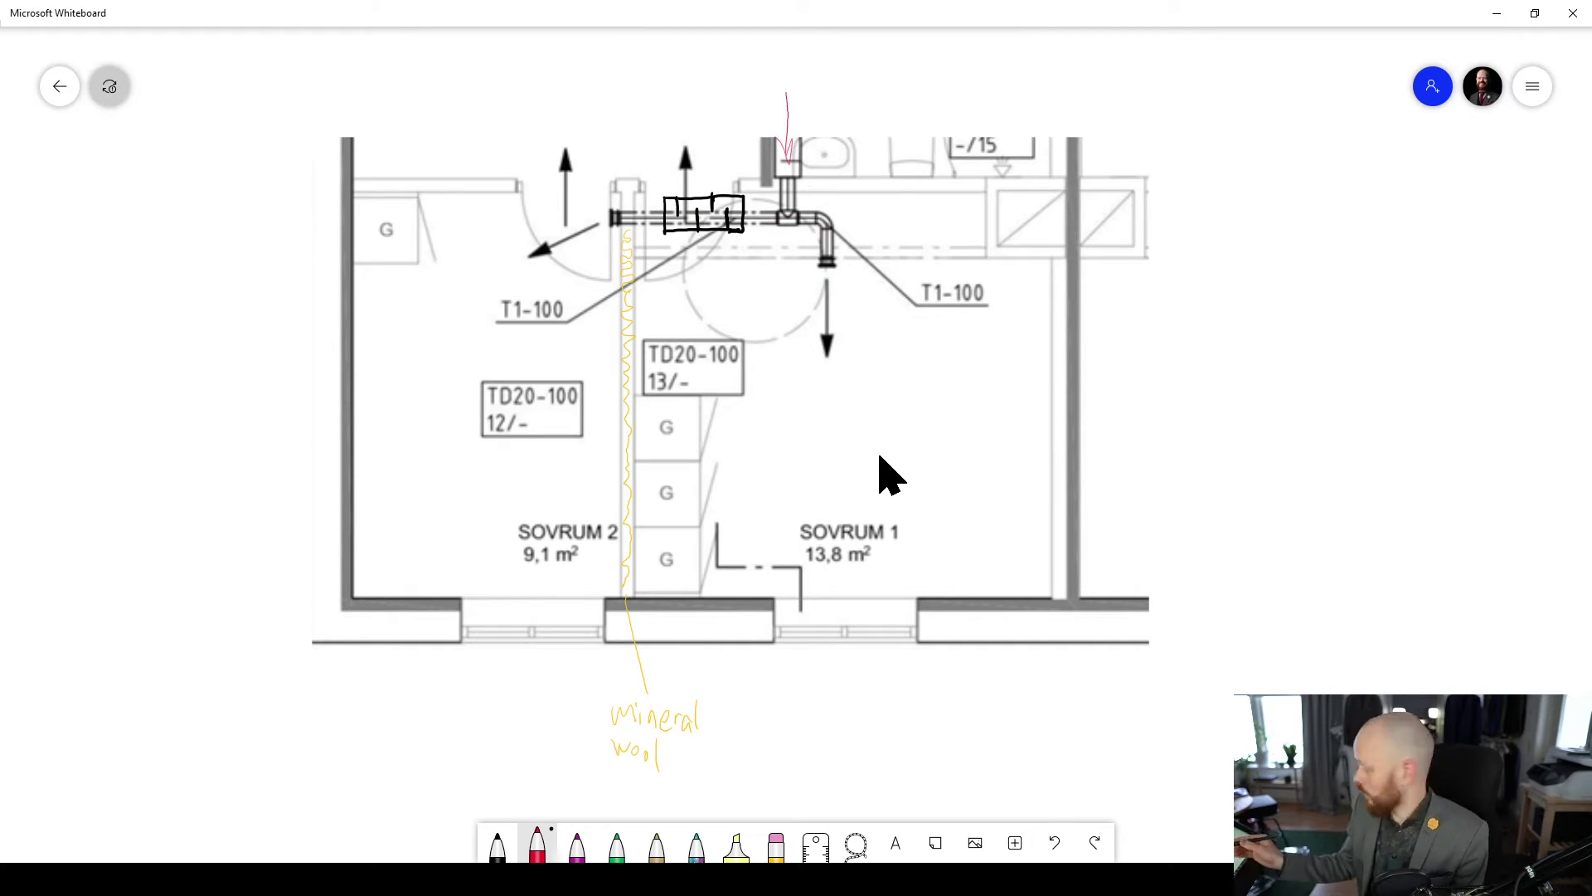
Discard a trial red two-way arrow between the bedrooms and begin writing 'Living' in black at top left
left_click_drag(770, 450, 472, 456)
left_click_drag(543, 426, 557, 474)
left_click_drag(733, 429, 753, 483)
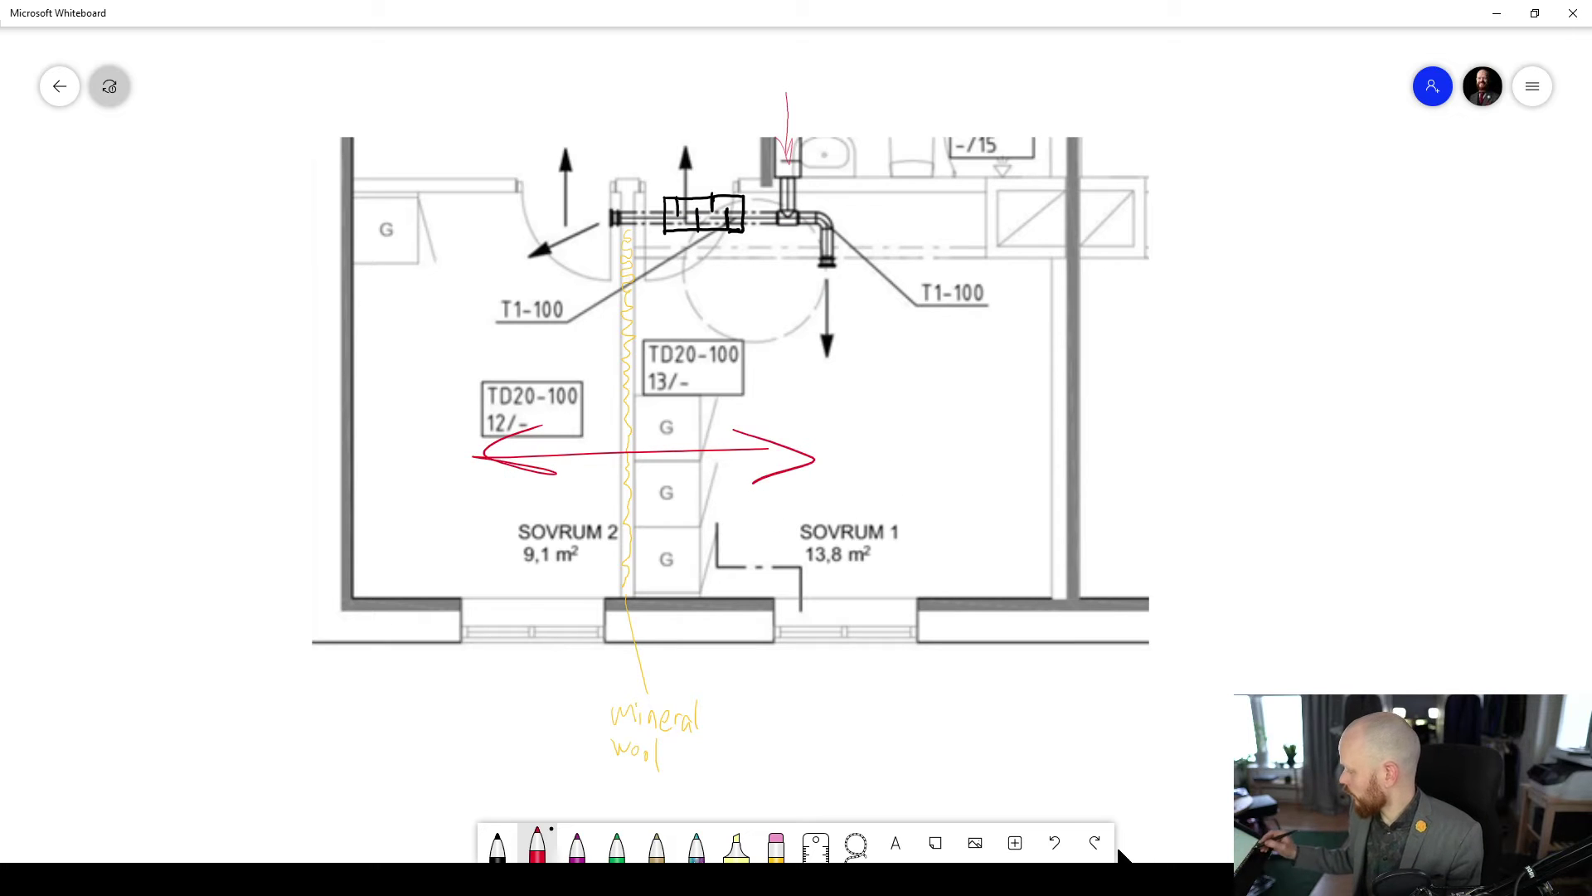
left_click(1056, 842)
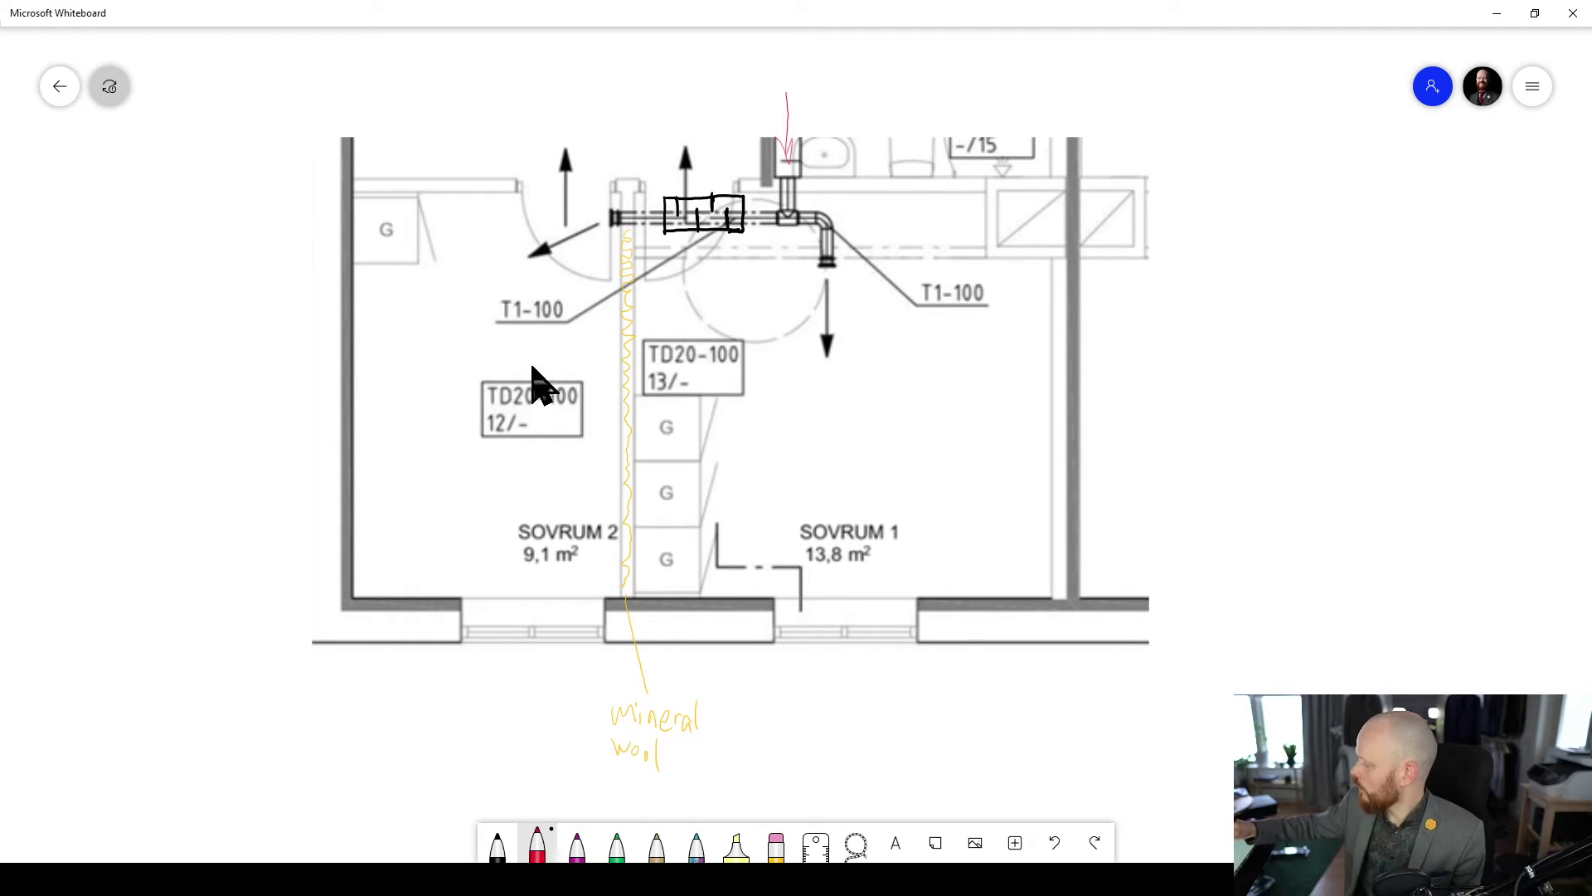
left_click(500, 839)
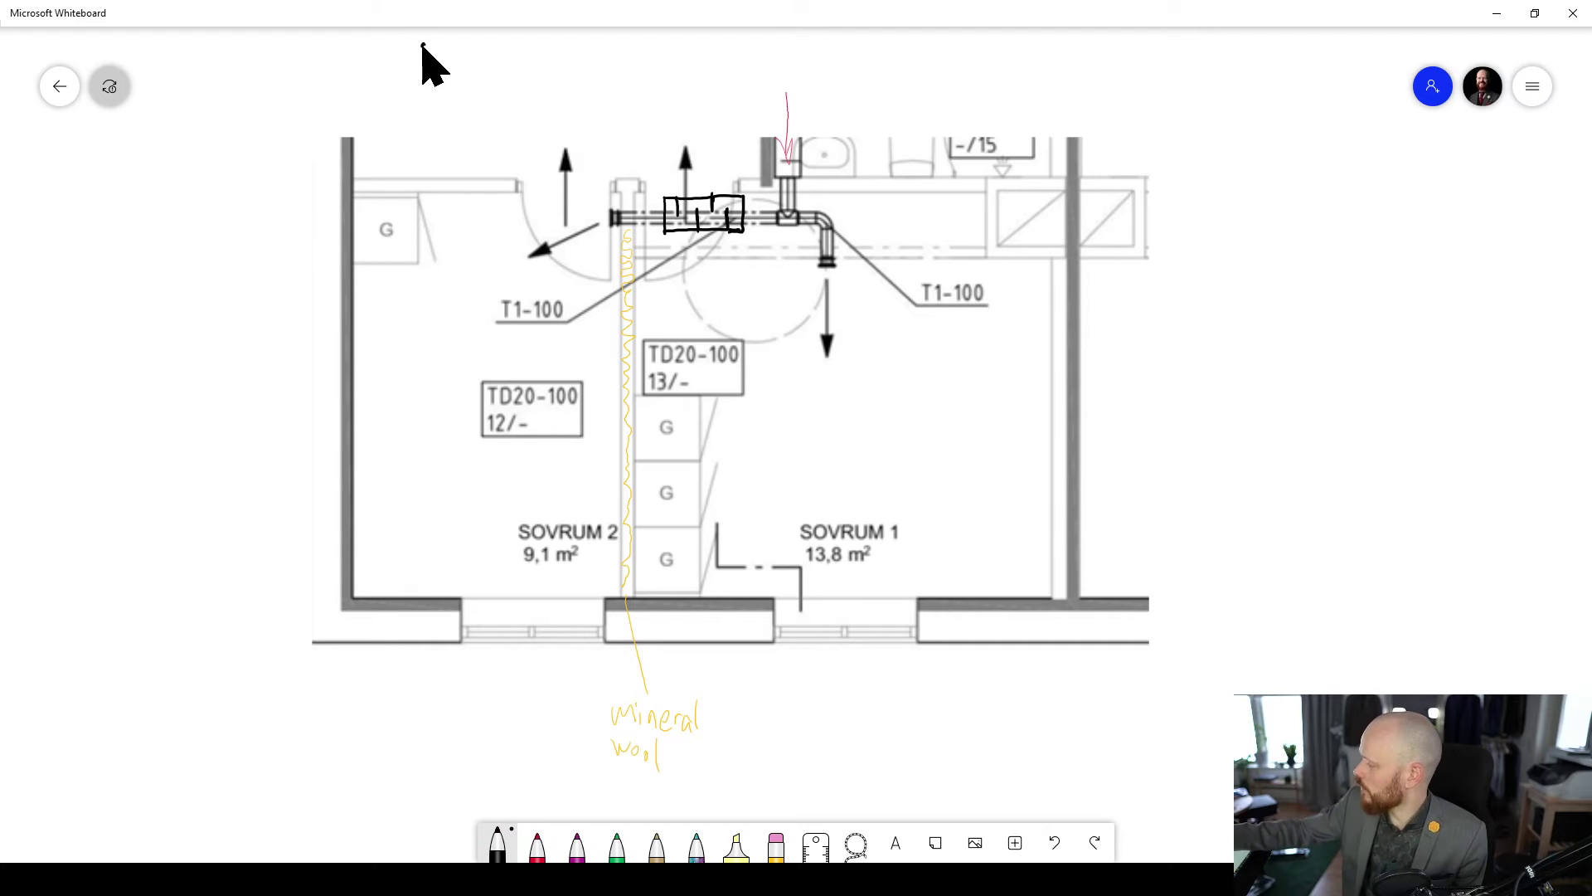
mouse_move(419, 46)
left_mouse_down()
mouse_move(433, 66)
mouse_move(459, 60)
left_mouse_up()
Finish the black handwritten label so it reads 'Living room' at the top left
left_click_drag(464, 55, 463, 65)
left_click_drag(468, 64, 580, 57)
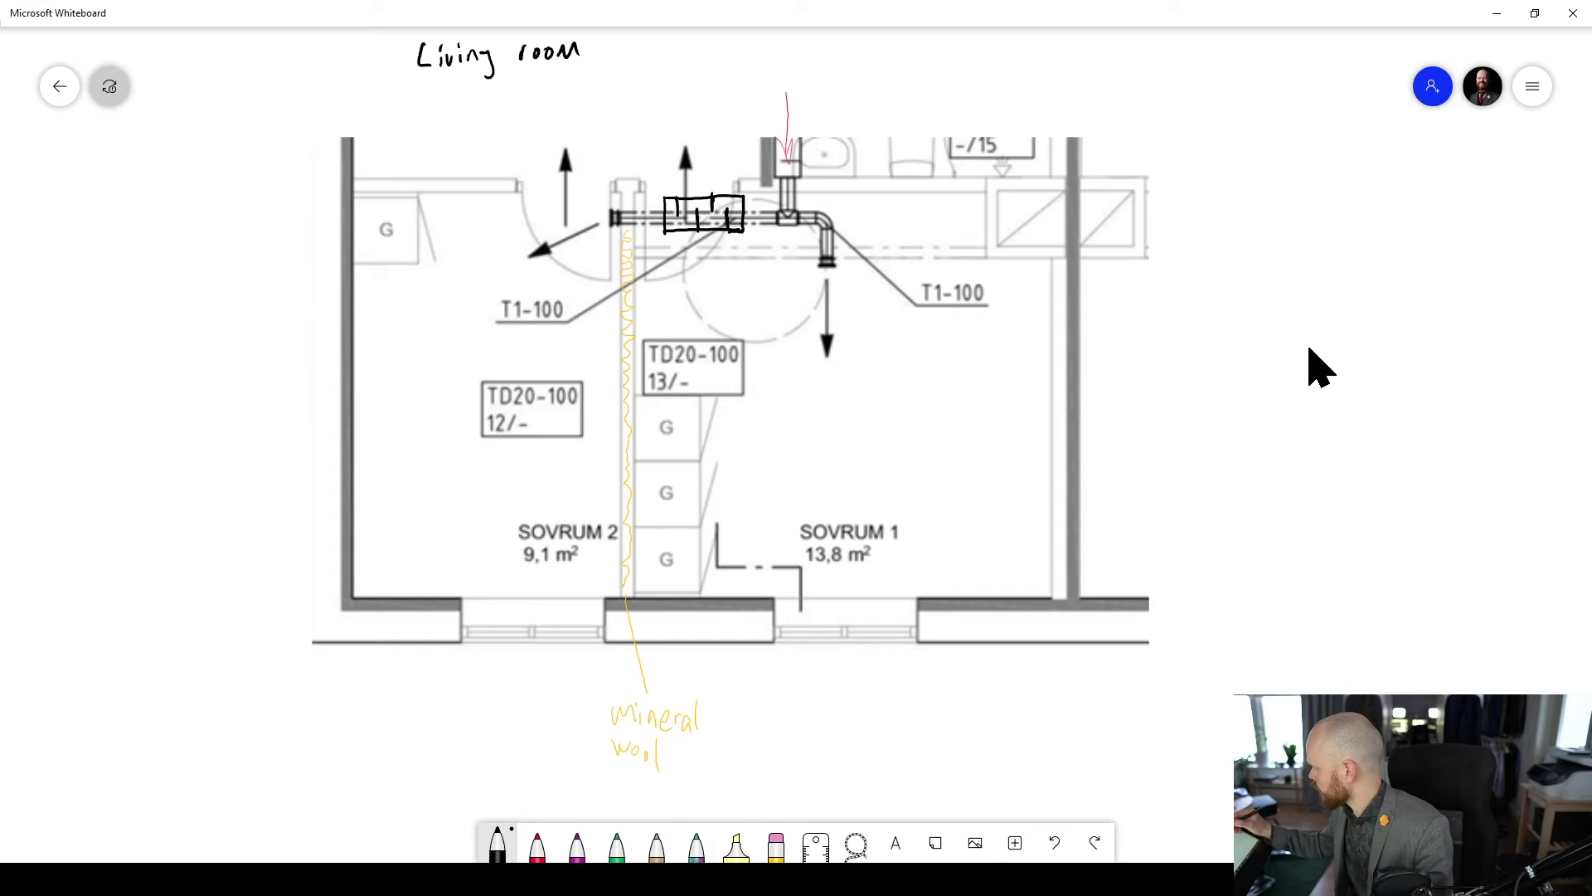
Draw the vent box's front edges and its dashed hidden top and left edges in black
left_click_drag(1308, 356, 1432, 257)
mouse_move(1306, 352)
left_mouse_down()
mouse_move(1308, 406)
mouse_move(1439, 304)
left_mouse_up()
left_click_drag(1220, 332, 1221, 336)
mouse_move(1280, 343)
left_mouse_down()
mouse_move(1220, 357)
mouse_move(1219, 384)
left_mouse_up()
left_click_drag(1241, 389, 1243, 391)
left_click_drag(1274, 392, 1277, 401)
left_click_drag(1246, 337, 1257, 335)
left_click_drag(1282, 294, 1293, 285)
left_click_drag(1330, 258, 1350, 241)
left_click_drag(1361, 234, 1373, 228)
left_click_drag(1383, 229, 1423, 243)
left_click_drag(1435, 247, 1447, 246)
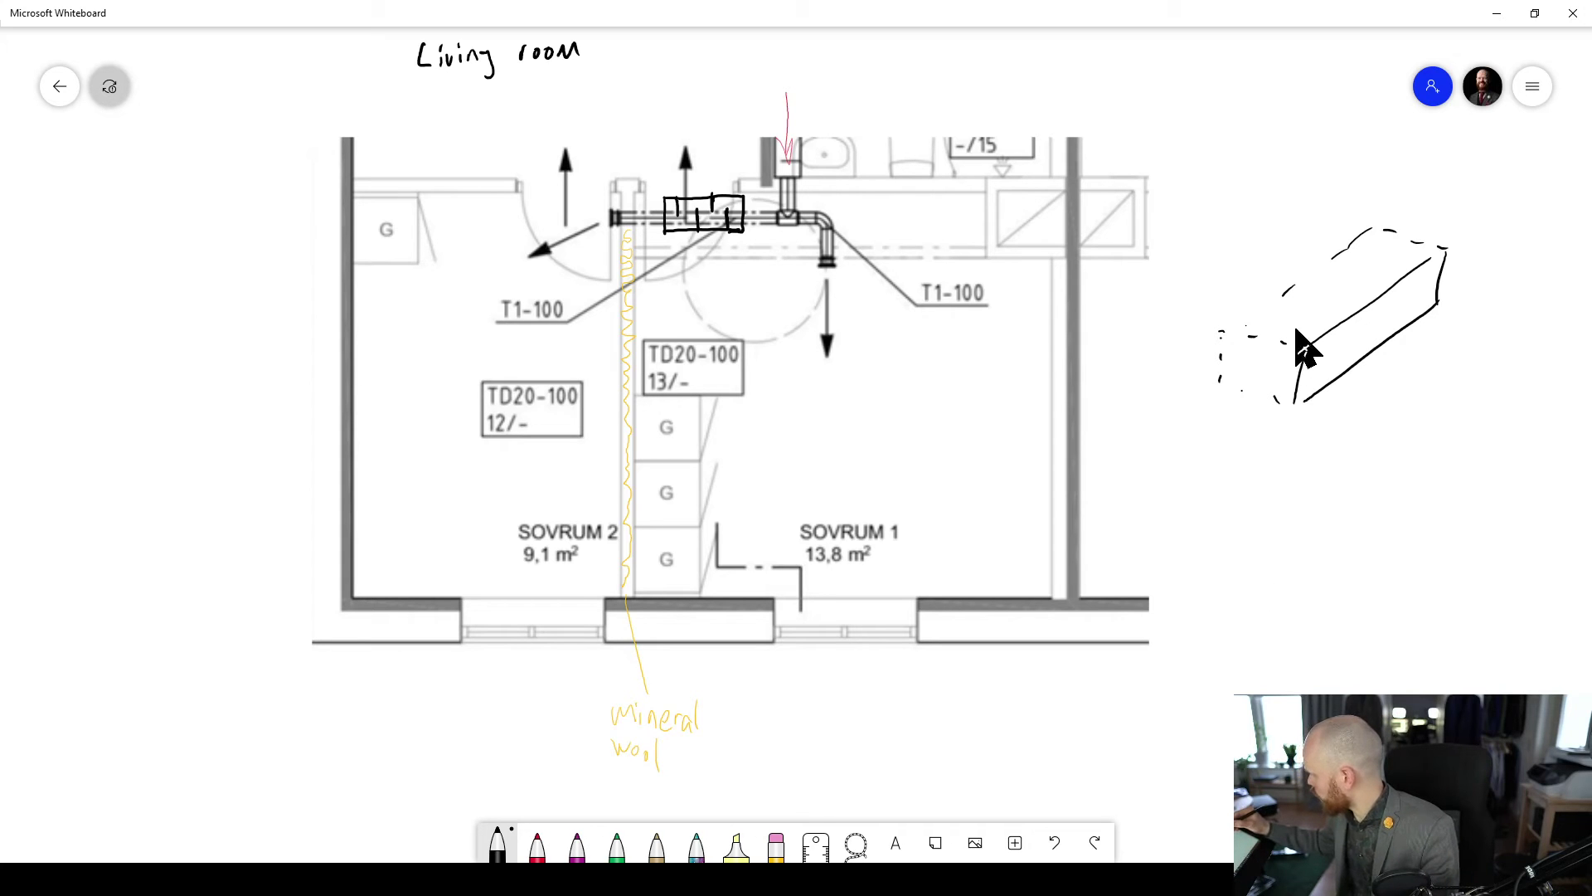
Touch up the box corners and edges, adding a back left edge and dashed back top edge
mouse_move(1300, 324)
left_mouse_down()
mouse_move(1288, 446)
mouse_move(1467, 345)
mouse_move(1471, 238)
mouse_move(1321, 327)
mouse_move(1299, 373)
left_mouse_up()
left_click(1259, 468)
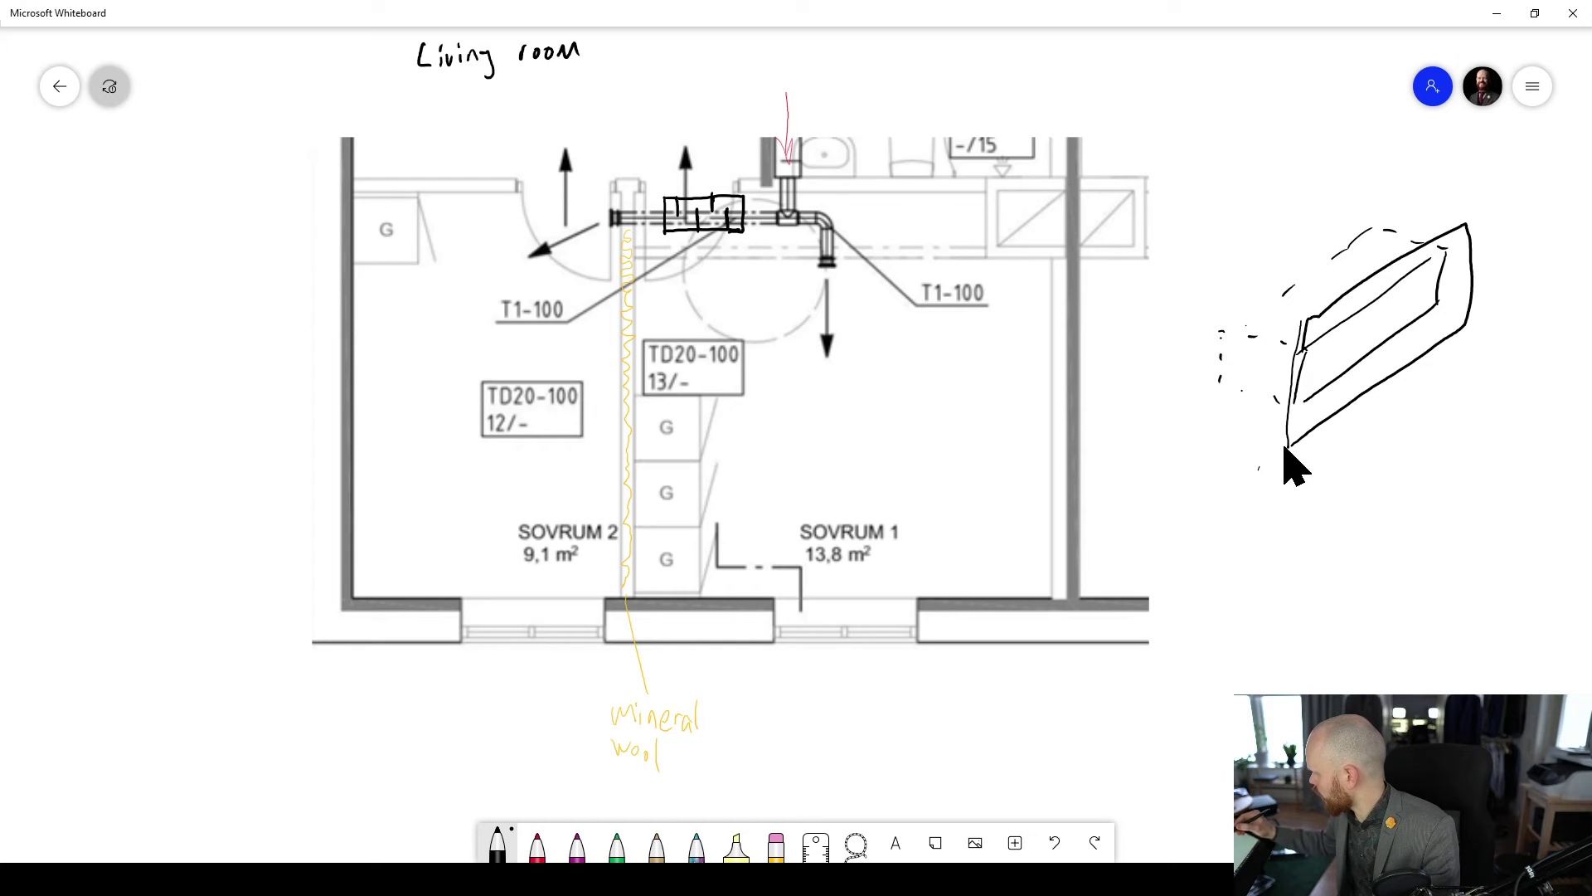
left_click_drag(1287, 436, 1281, 431)
left_click_drag(1290, 329, 1296, 335)
left_click_drag(1277, 422, 1277, 439)
left_click_drag(1457, 245, 1464, 235)
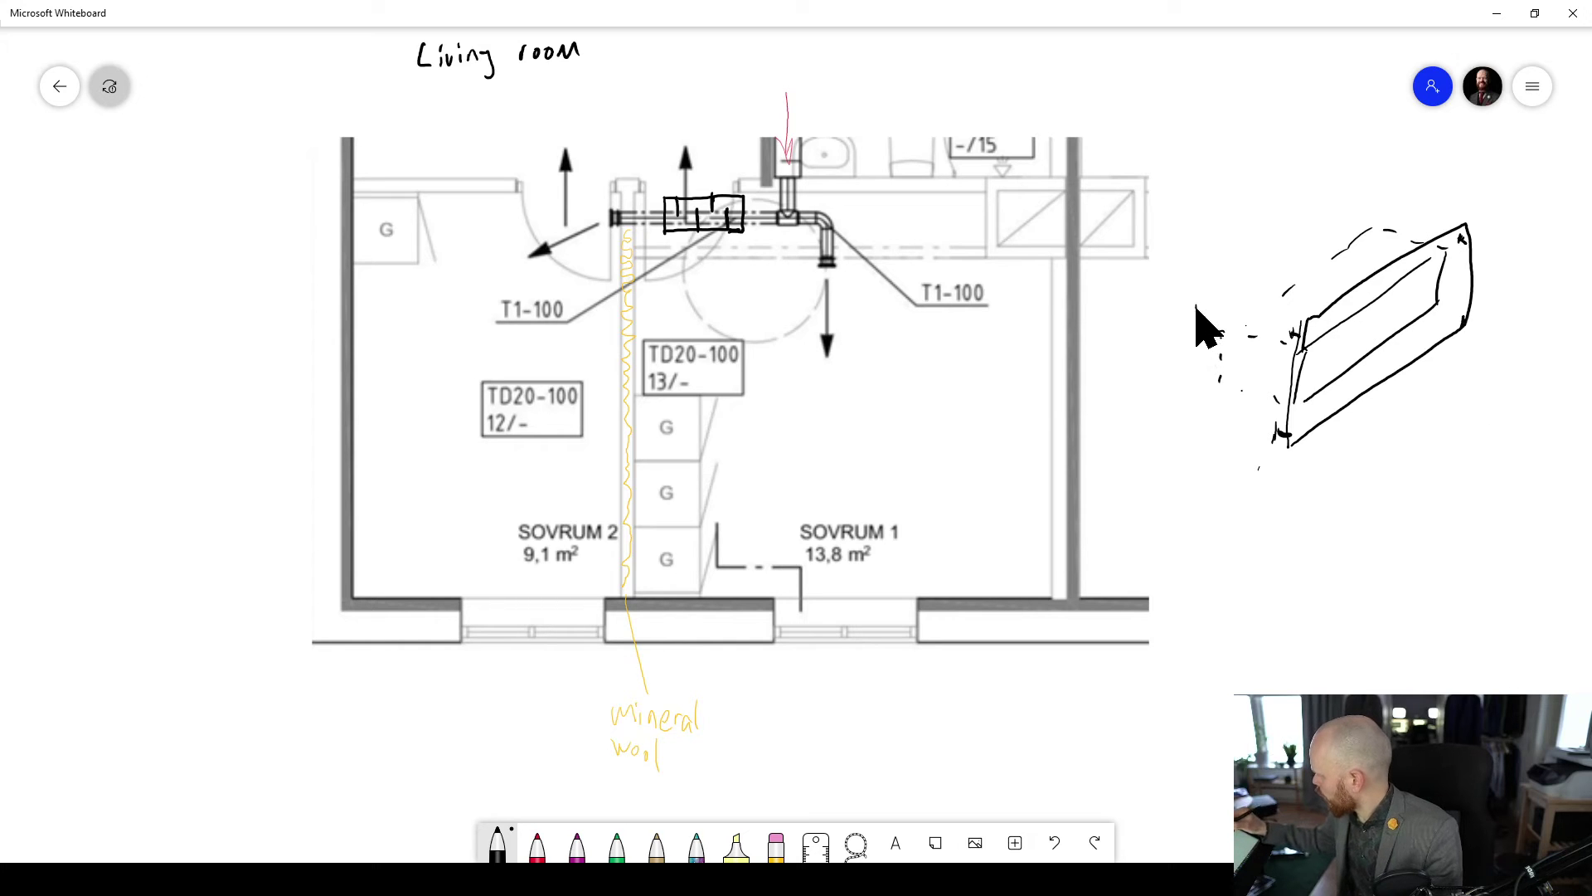
left_click_drag(1218, 295, 1189, 423)
mouse_move(1237, 281)
left_mouse_down()
mouse_move(1354, 213)
mouse_move(1379, 177)
left_mouse_up()
left_click_drag(1381, 174, 1383, 211)
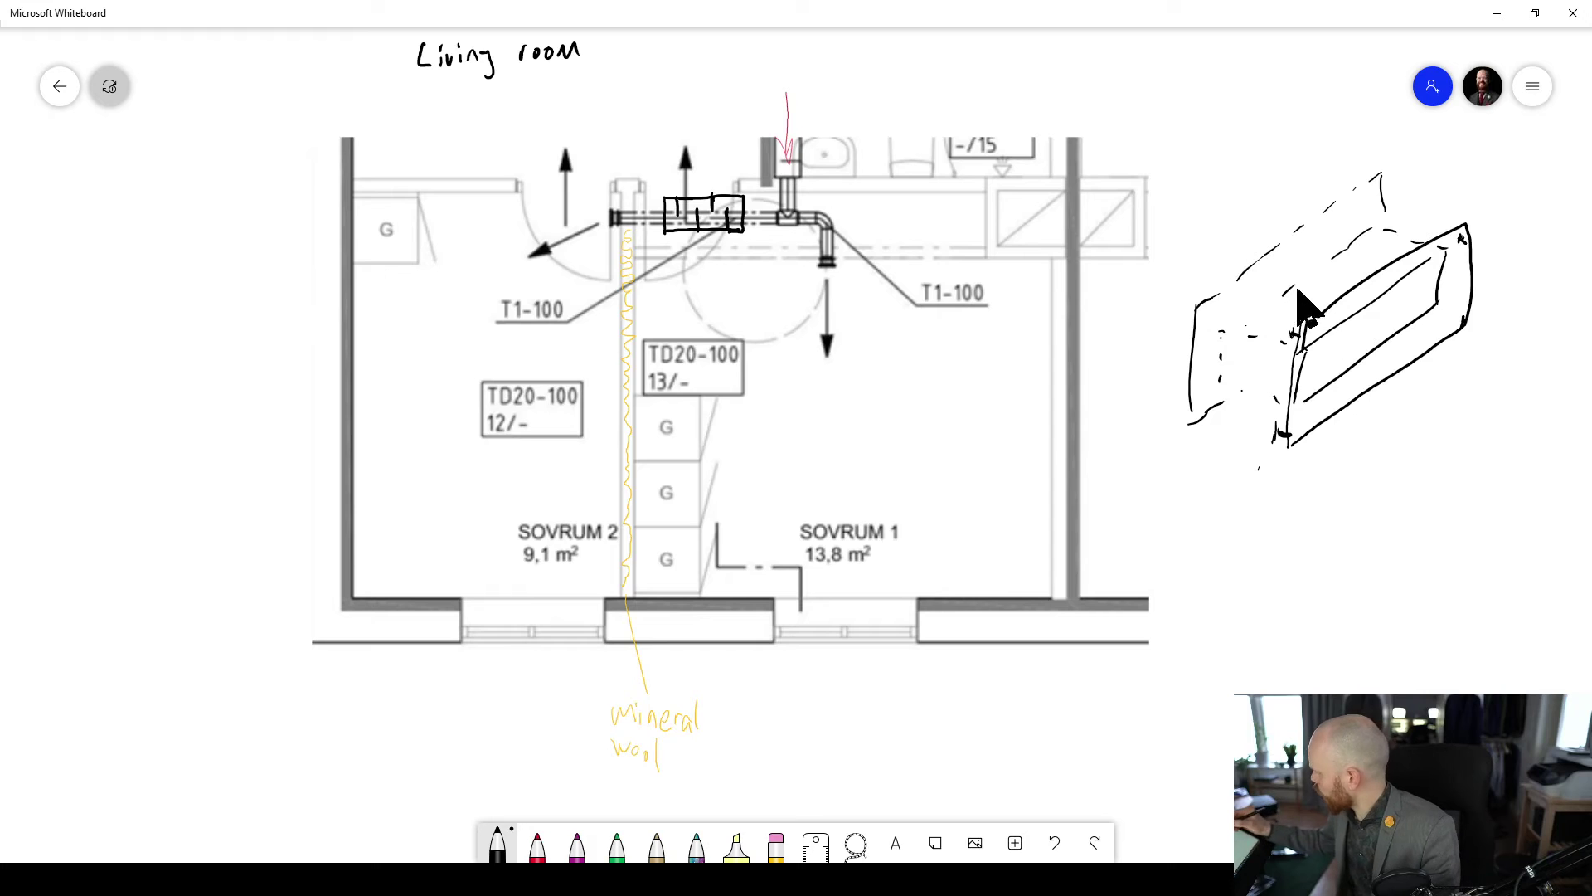
Set the pen colour to yellow
left_click(538, 844)
left_click(537, 844)
left_click(616, 684)
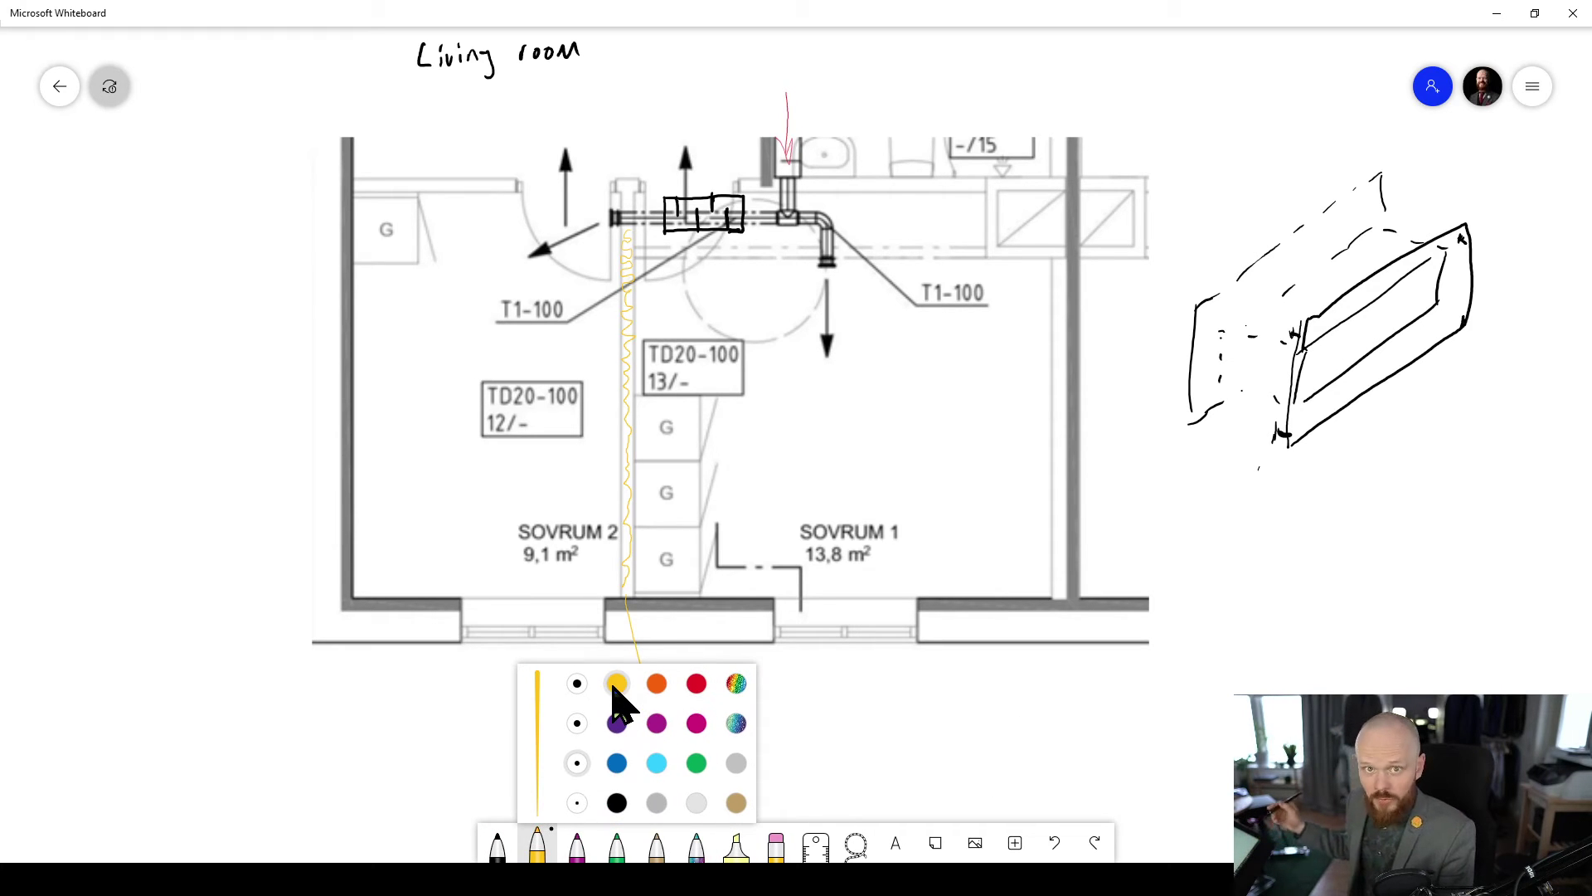
Draw yellow absorber squiggles across the inside of the vent box sketch
left_click_drag(1208, 312, 1222, 316)
mouse_move(1229, 302)
left_mouse_down()
mouse_move(1308, 284)
mouse_move(1376, 242)
left_mouse_up()
mouse_move(1217, 353)
left_mouse_down()
mouse_move(1244, 390)
mouse_move(1339, 286)
mouse_move(1336, 398)
mouse_move(1457, 345)
mouse_move(1393, 324)
mouse_move(1464, 319)
left_mouse_up()
Try a red airflow curve around the vent sketch, then undo it
left_click(537, 843)
left_click(696, 686)
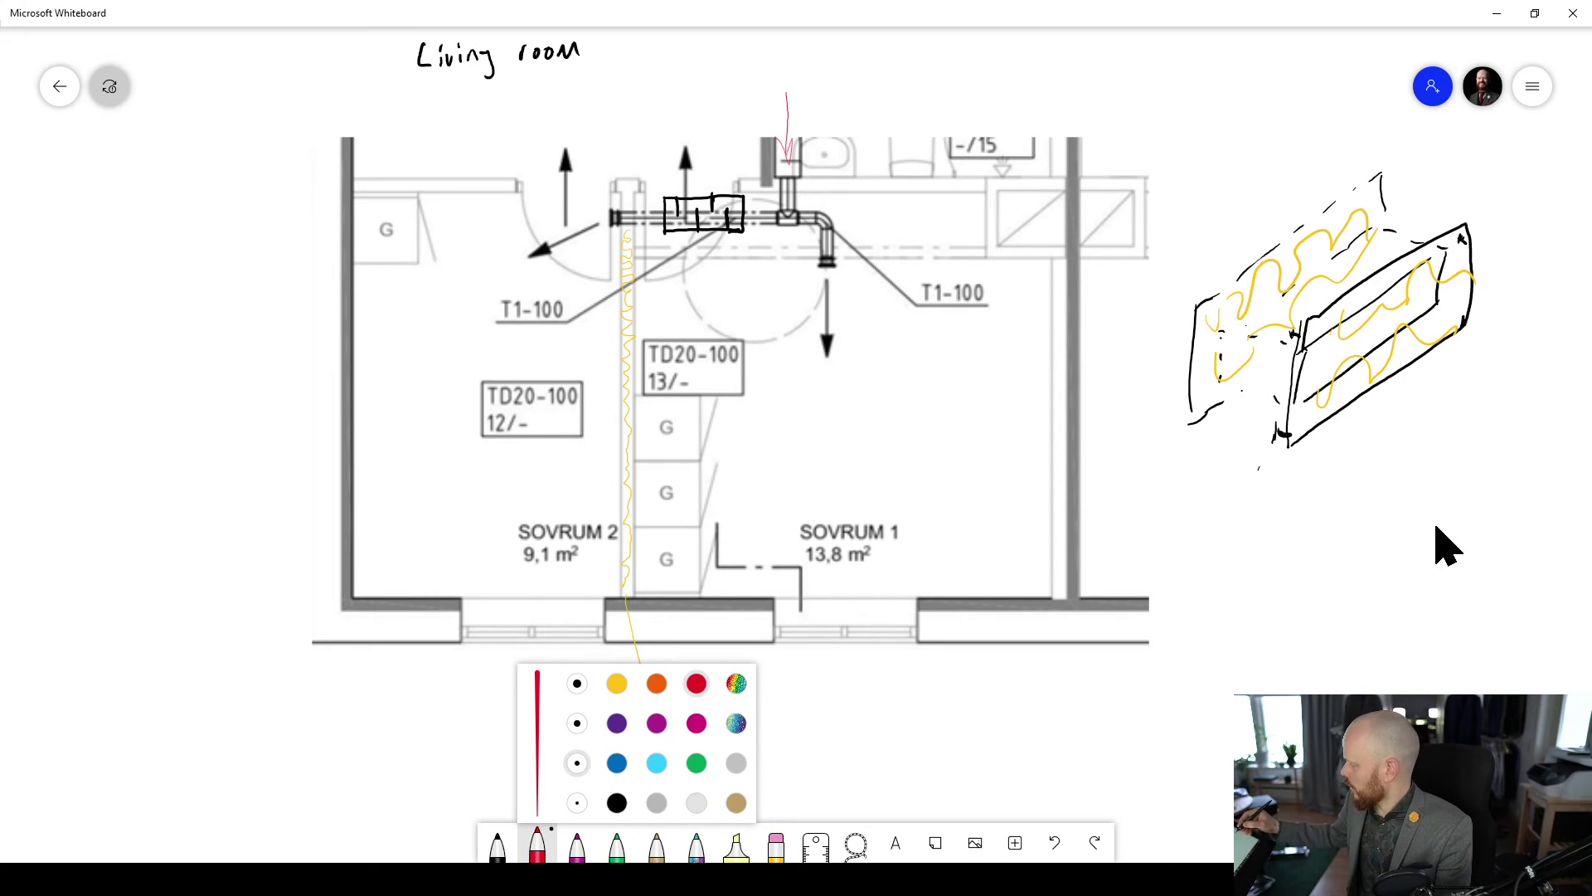
mouse_move(1421, 506)
left_mouse_down()
mouse_move(1339, 497)
mouse_move(1287, 448)
mouse_move(1325, 437)
mouse_move(1355, 340)
mouse_move(1257, 352)
mouse_move(1219, 406)
mouse_move(1135, 389)
mouse_move(1133, 352)
left_mouse_up()
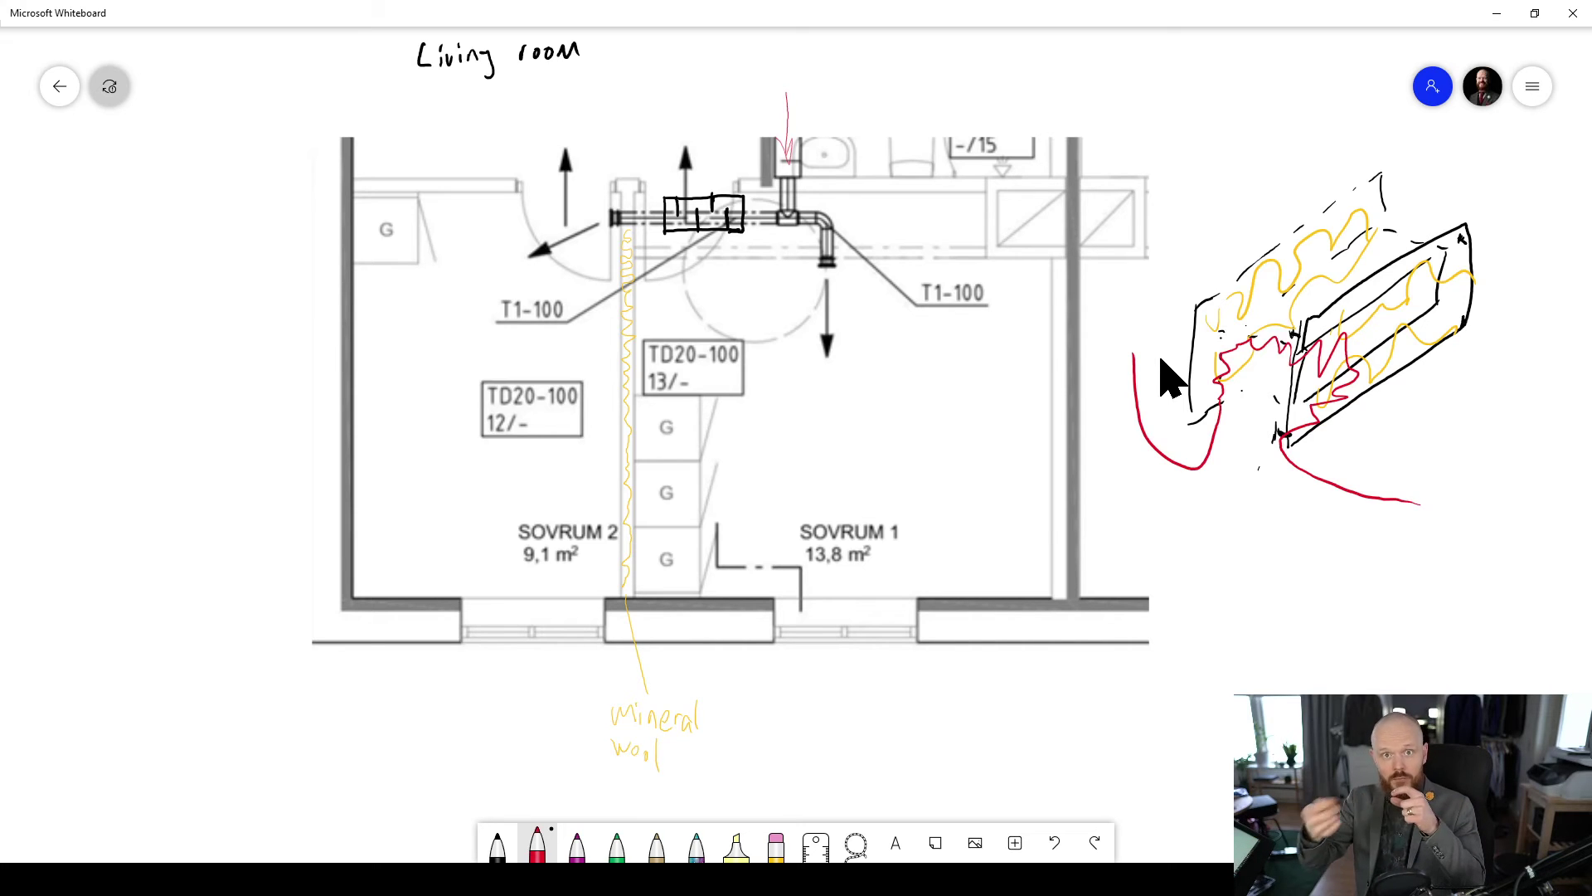
left_click(1054, 843)
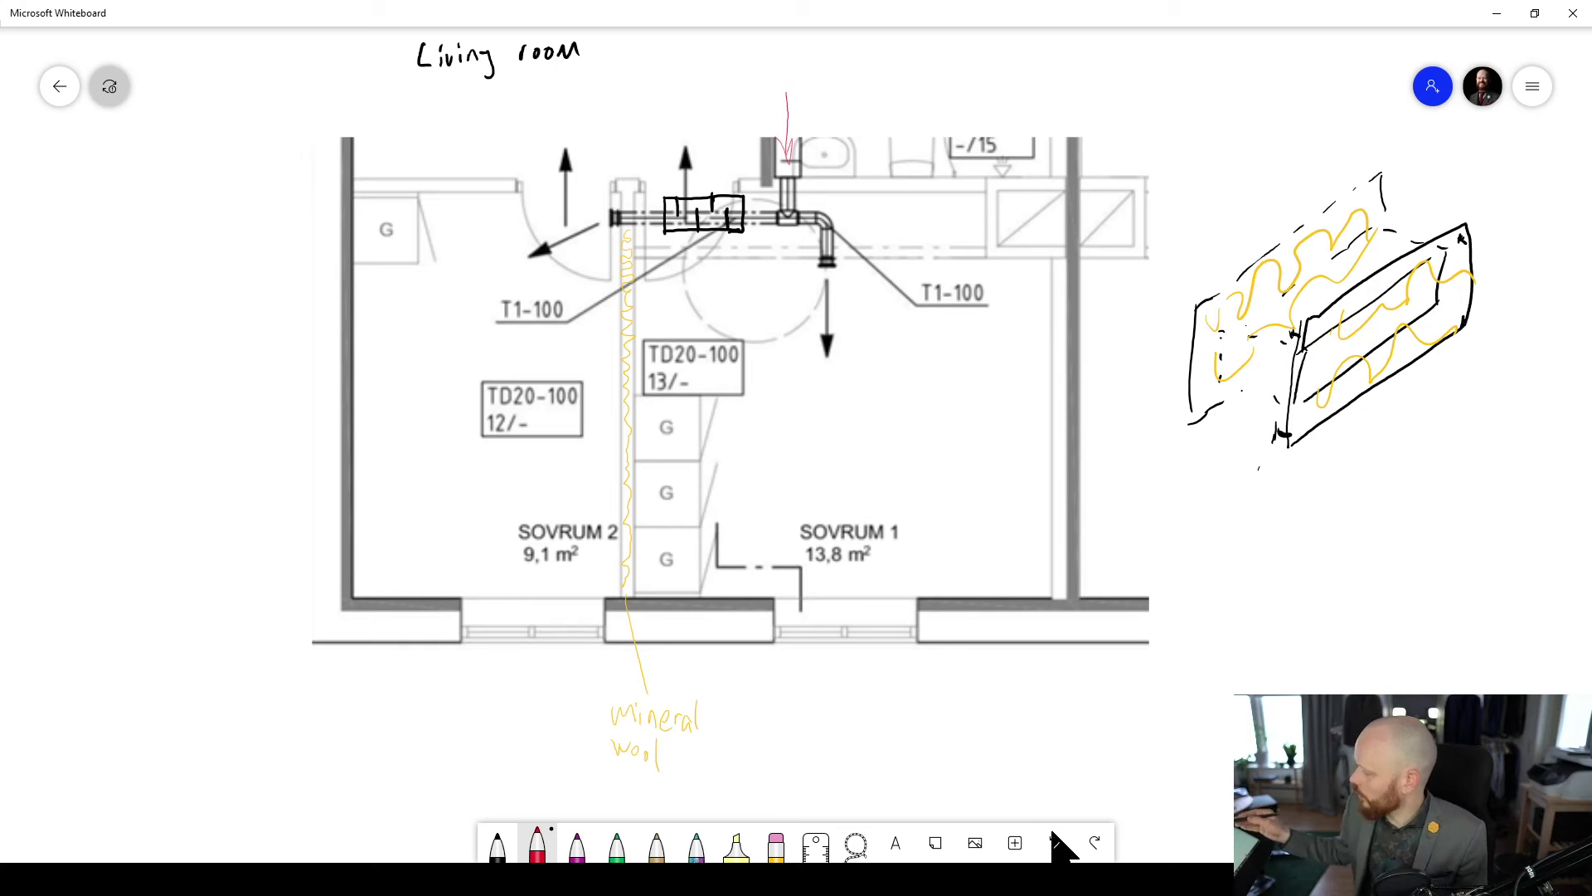